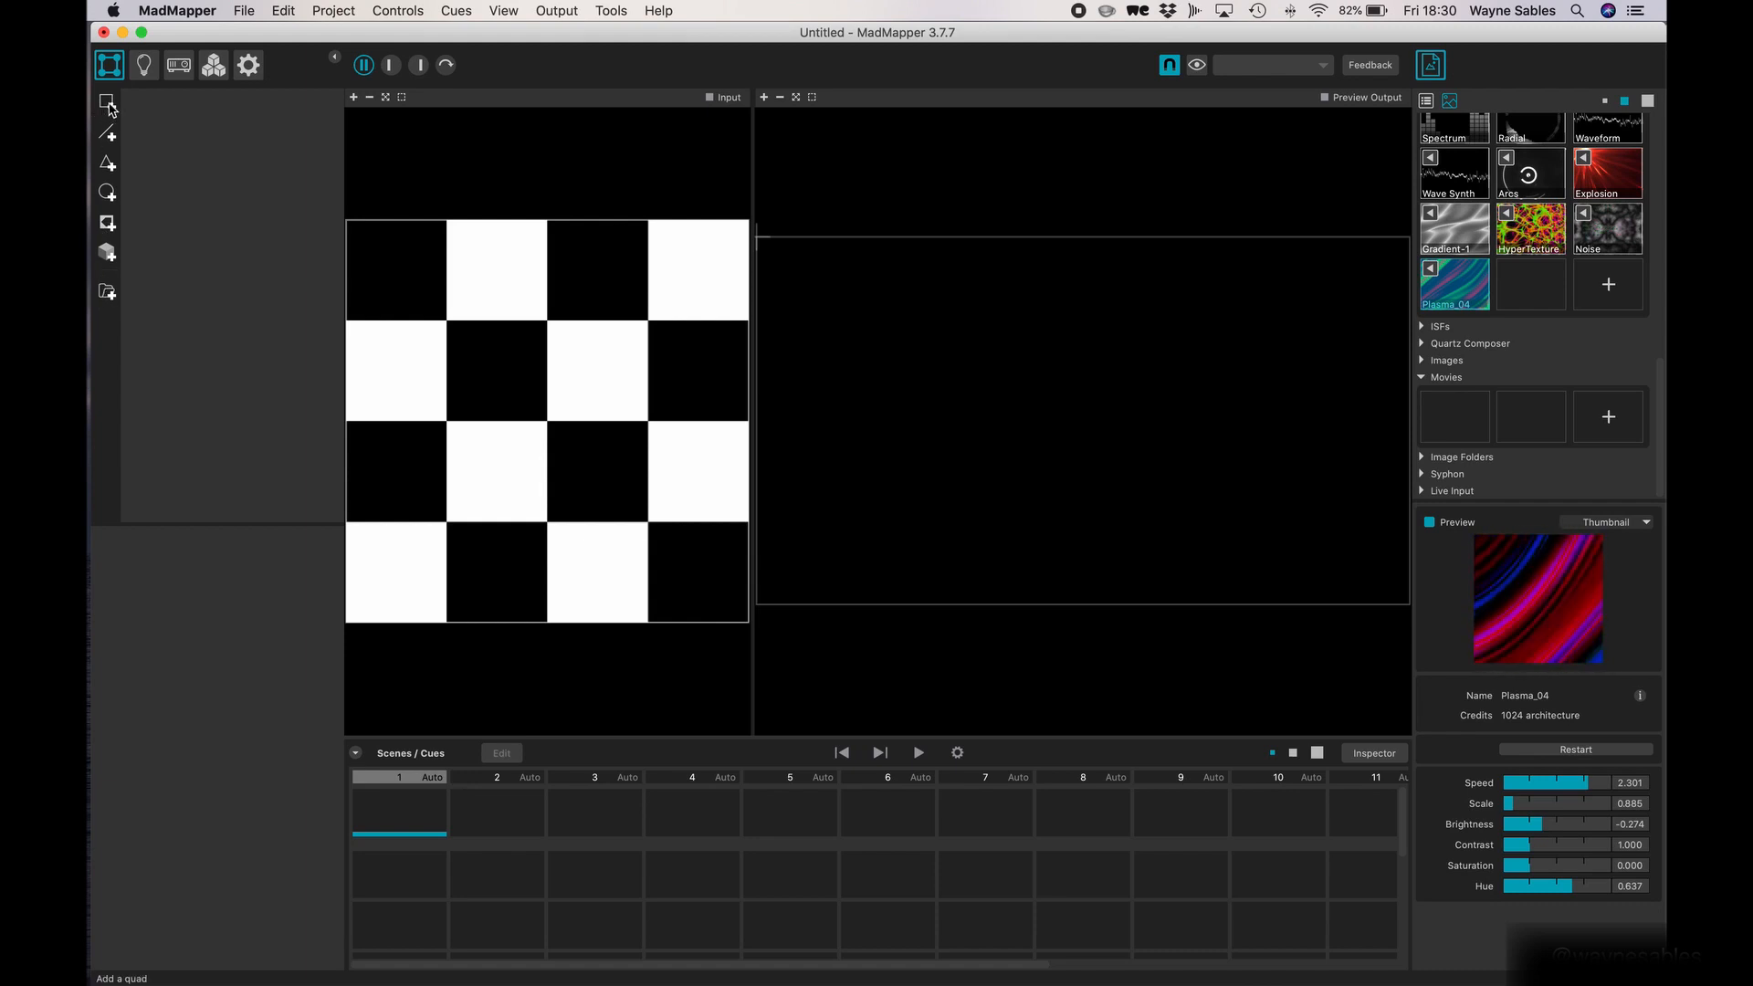
Step: Add a quad, a lines surface and a triangle to the project
click(107, 103)
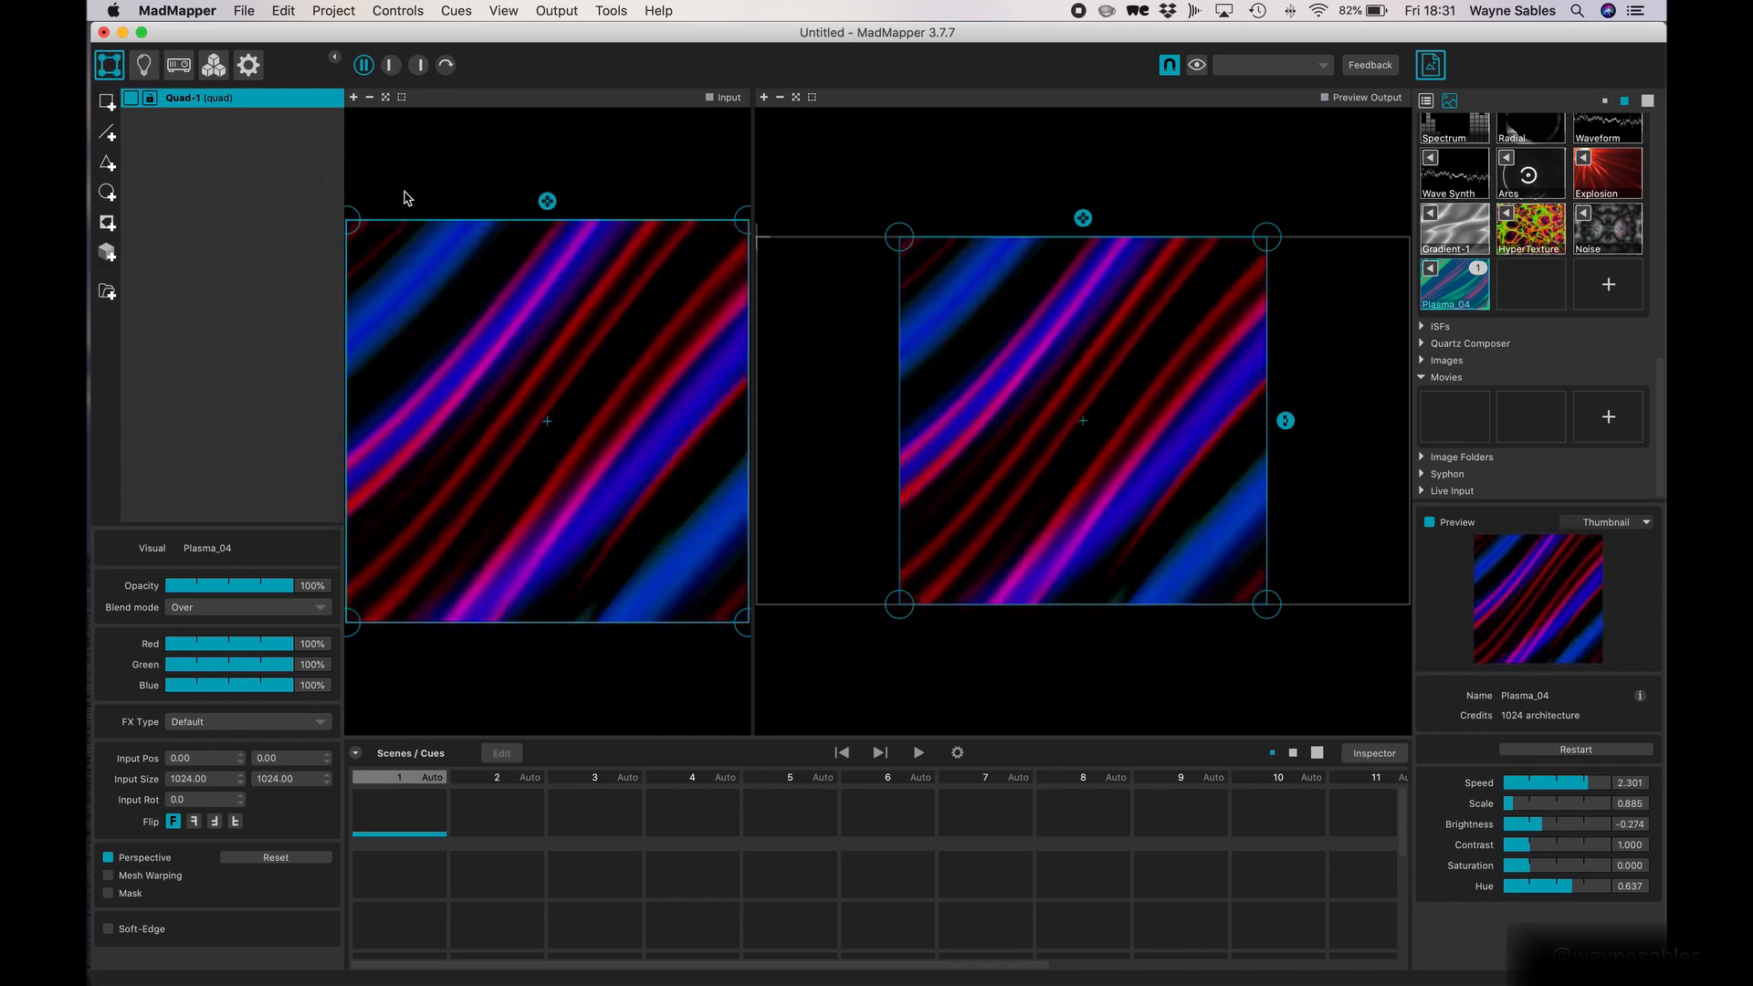
click(106, 135)
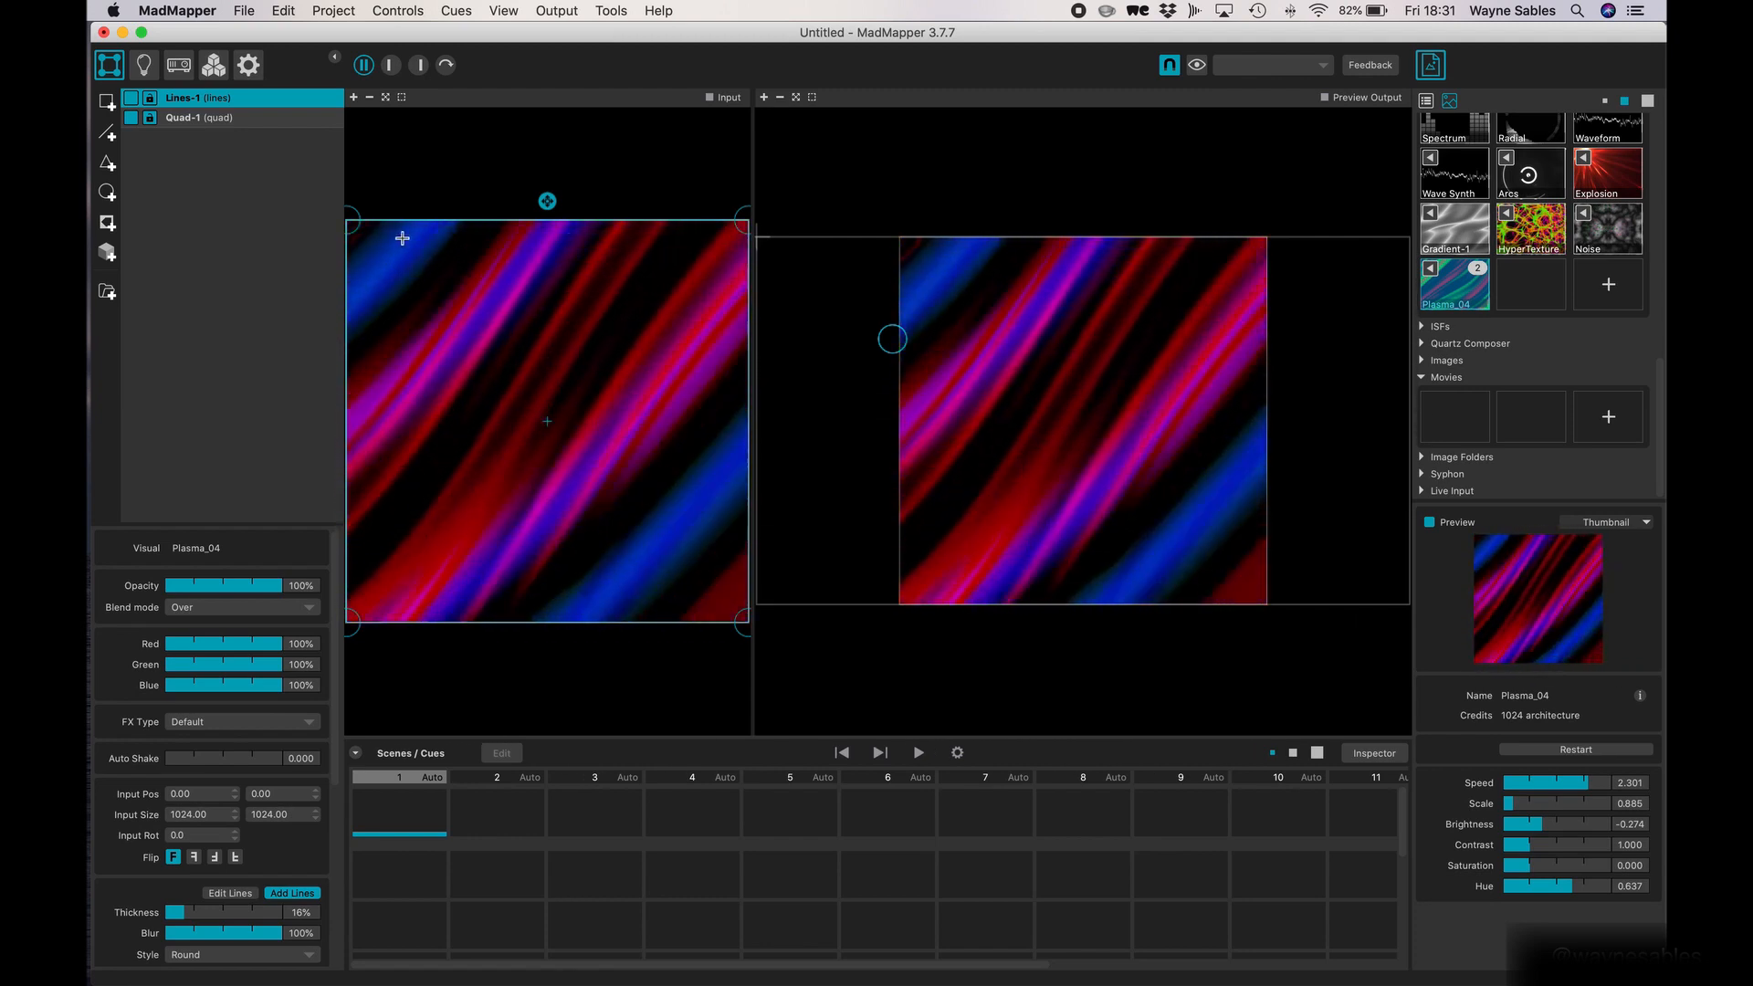
click(109, 165)
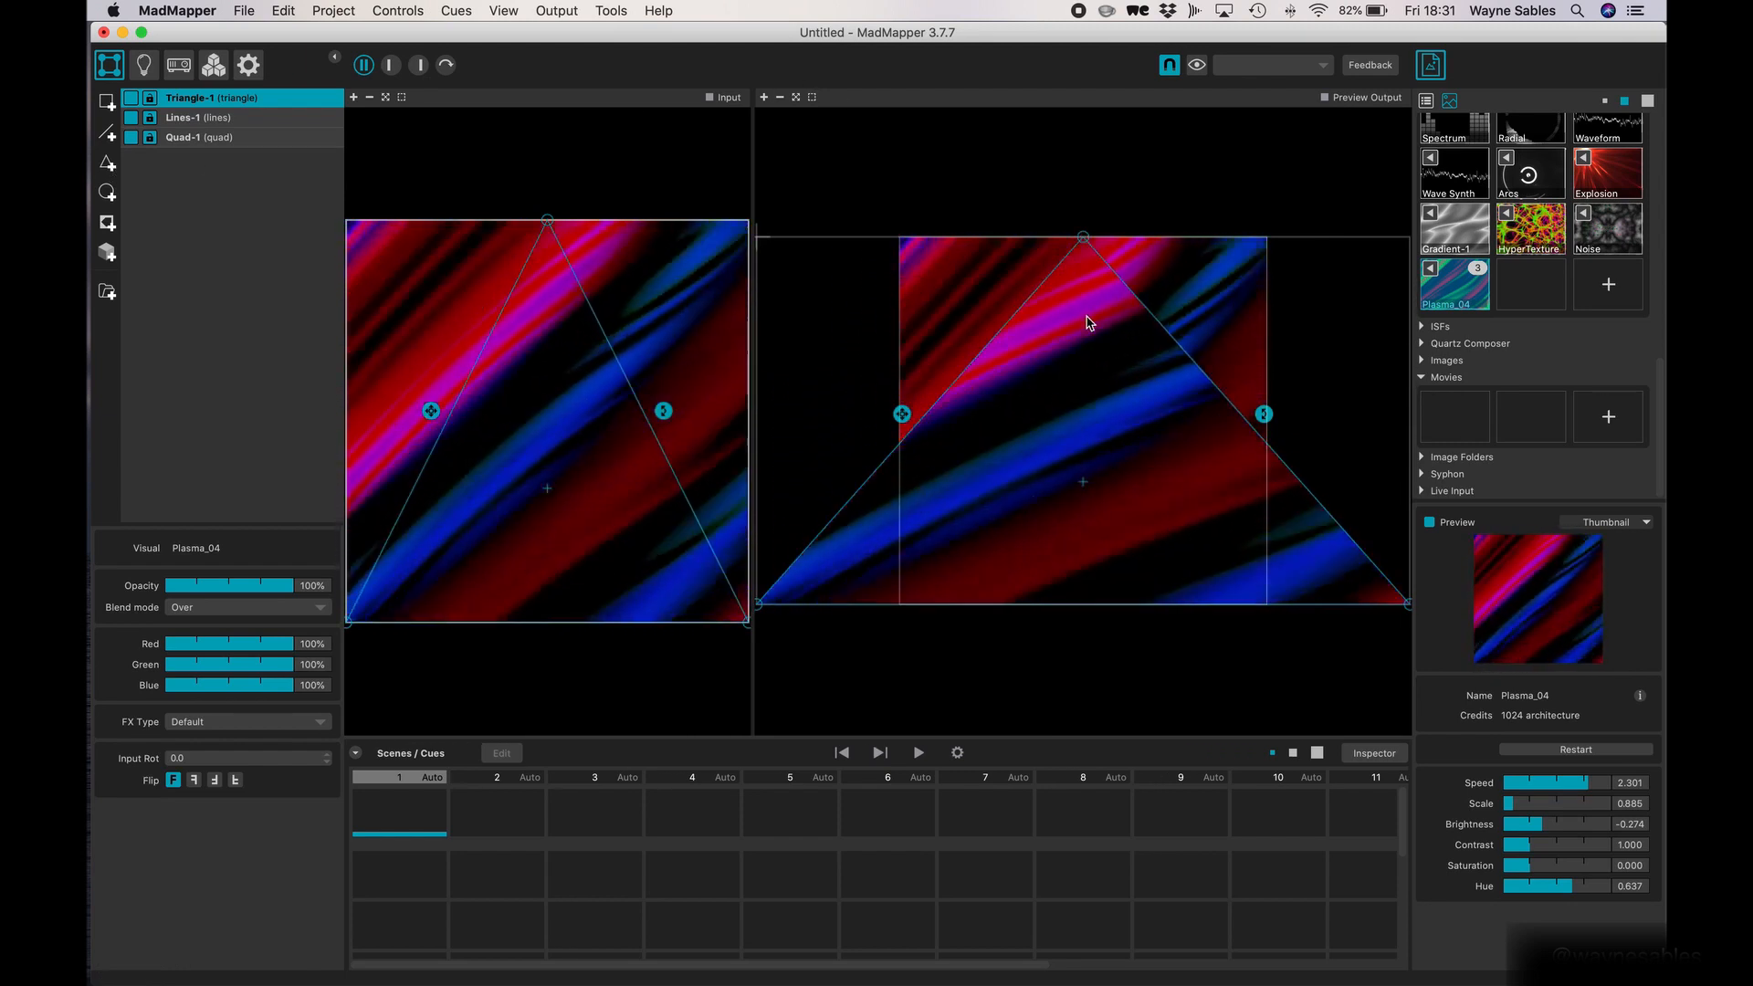
Step: Shrink the triangle and the quad, and place the triangle directly beside the quad in the output
drag(904, 414, 1005, 454)
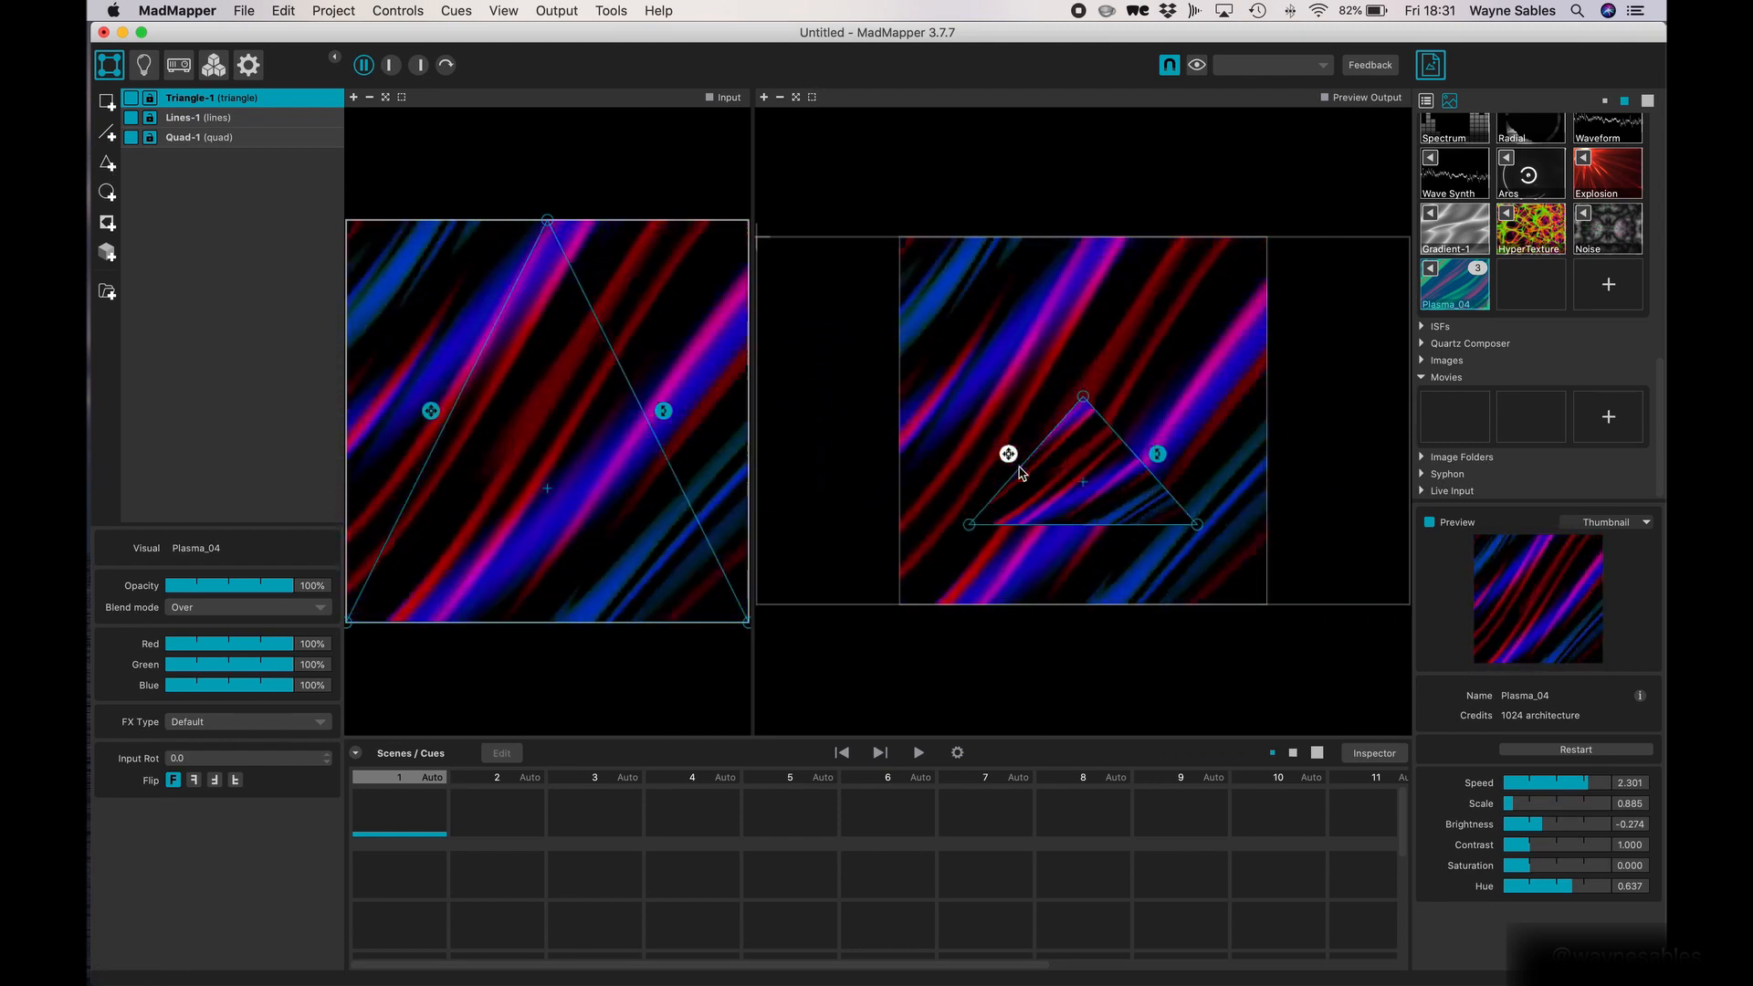
click(950, 360)
drag(1082, 221, 1254, 336)
drag(1101, 461, 1080, 392)
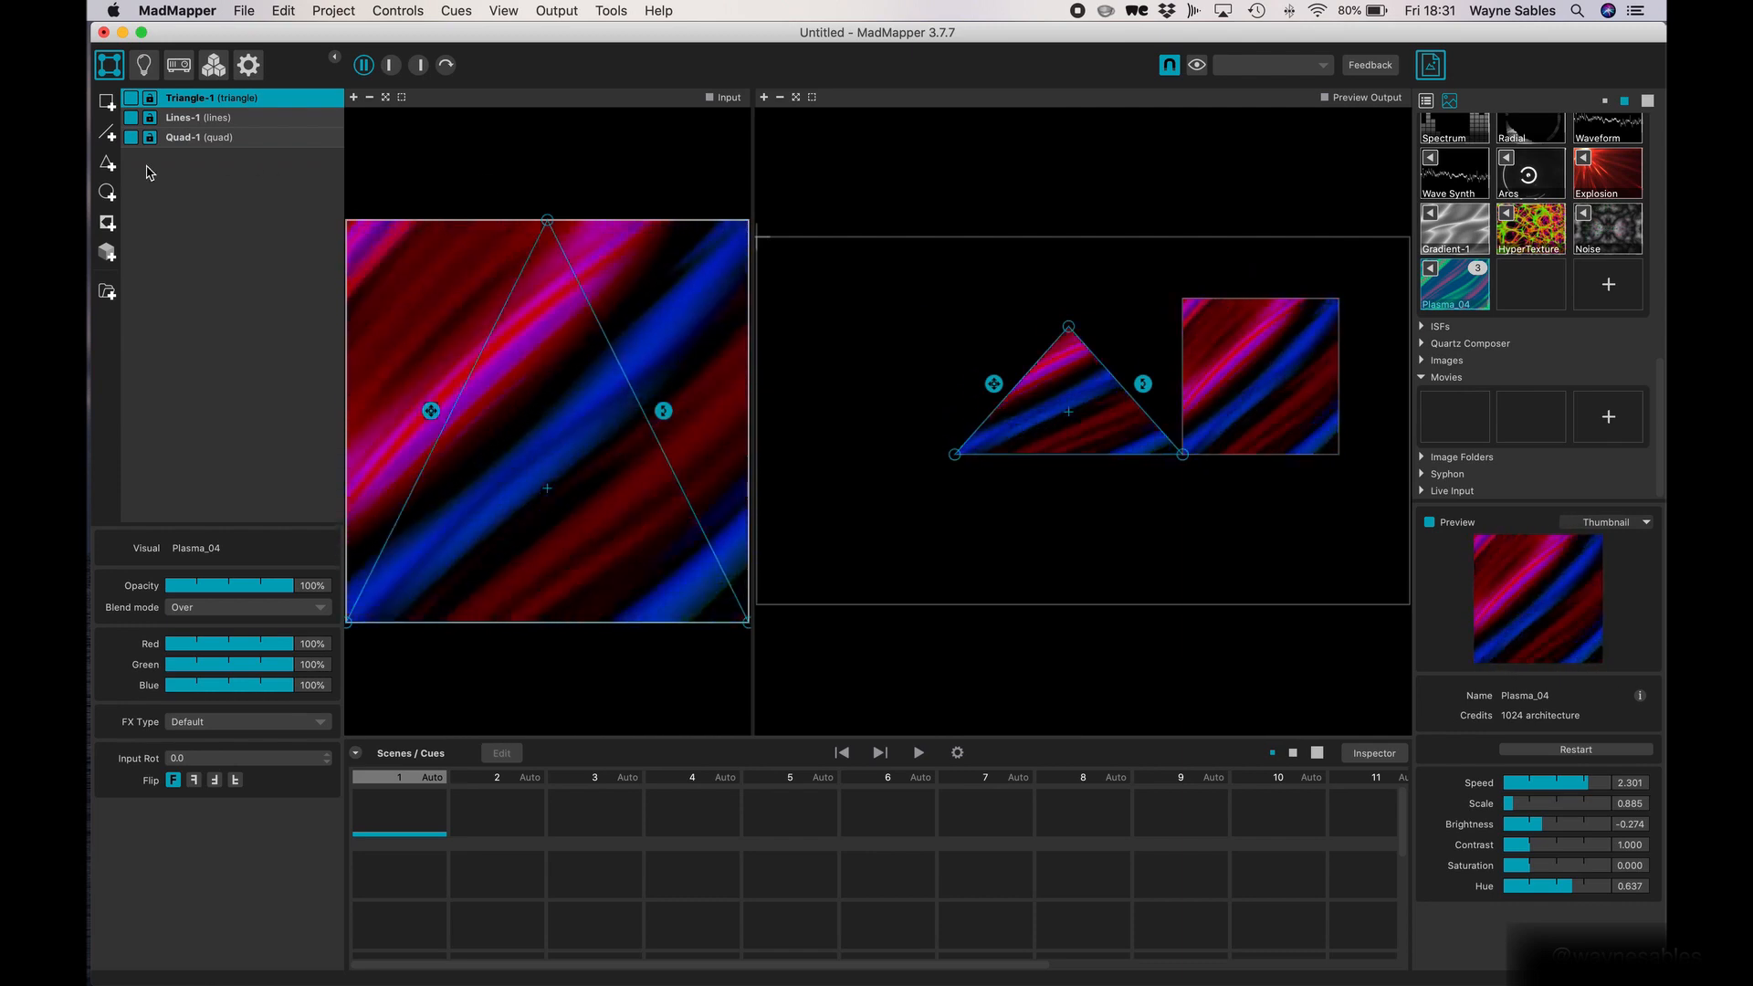
Step: Add a circle surface, scale it down and place it on the free side of the triangle in the output
click(107, 193)
drag(1148, 239, 1115, 334)
drag(1110, 465, 901, 436)
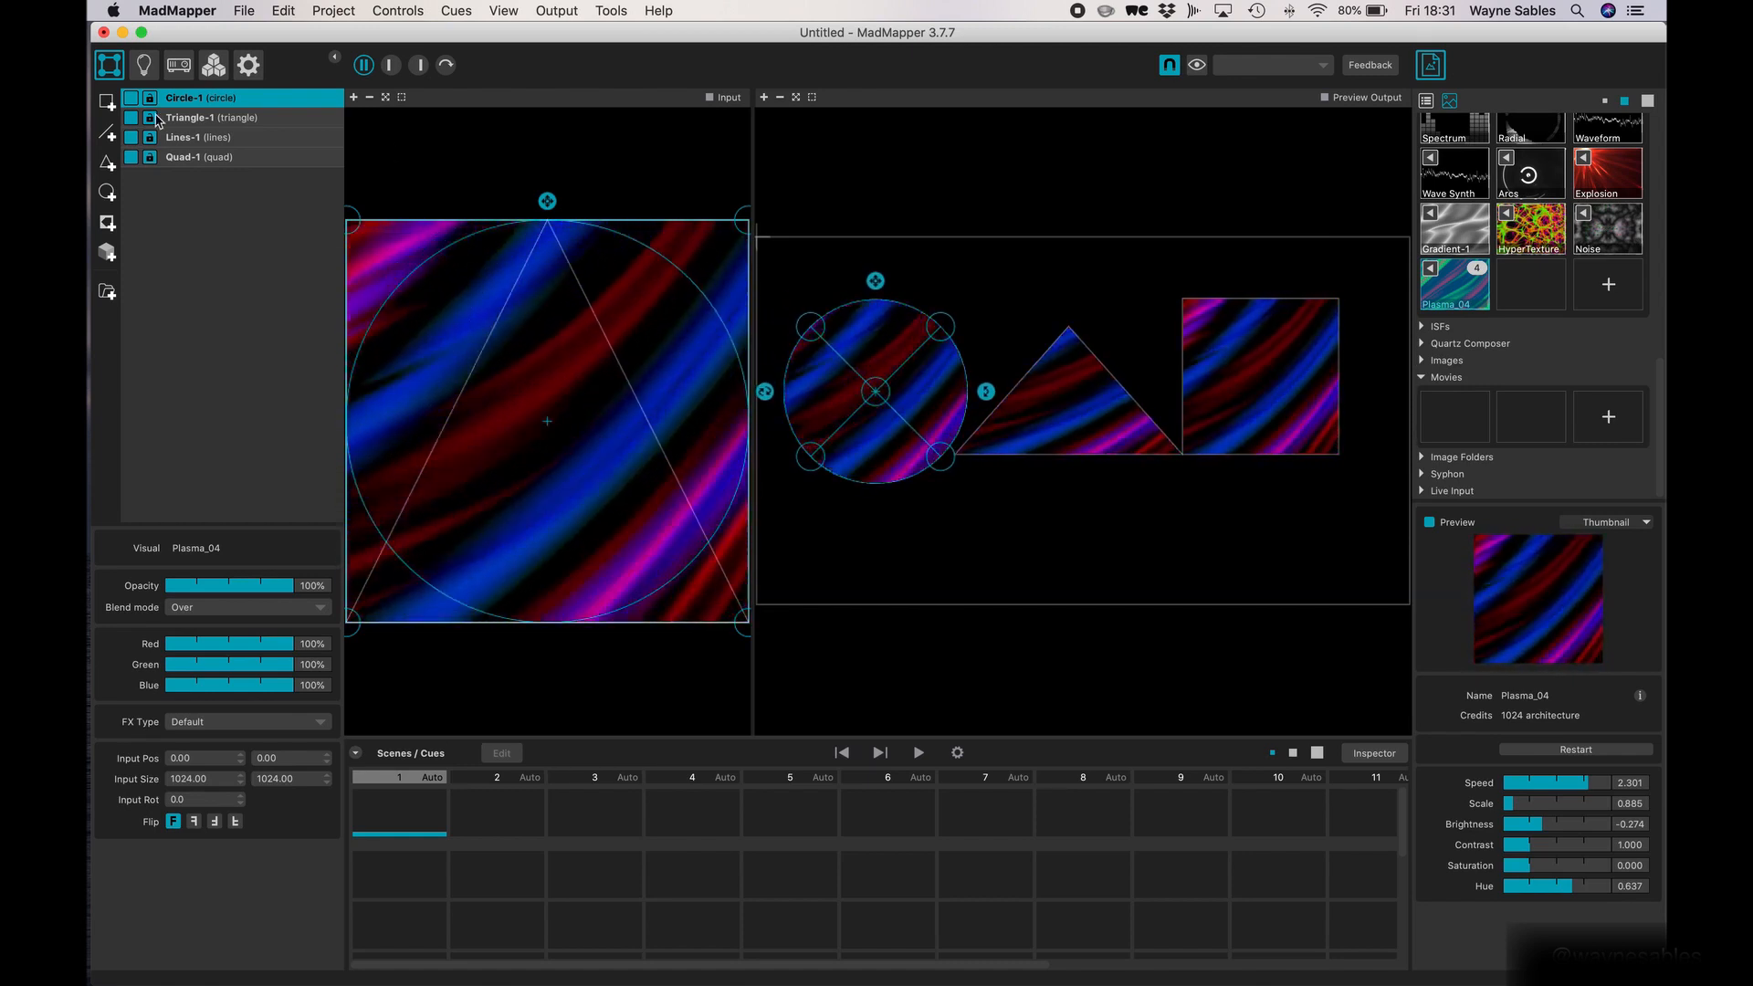
Step: Try out a mask, a 3D box surface and a group, and remove them again
click(108, 223)
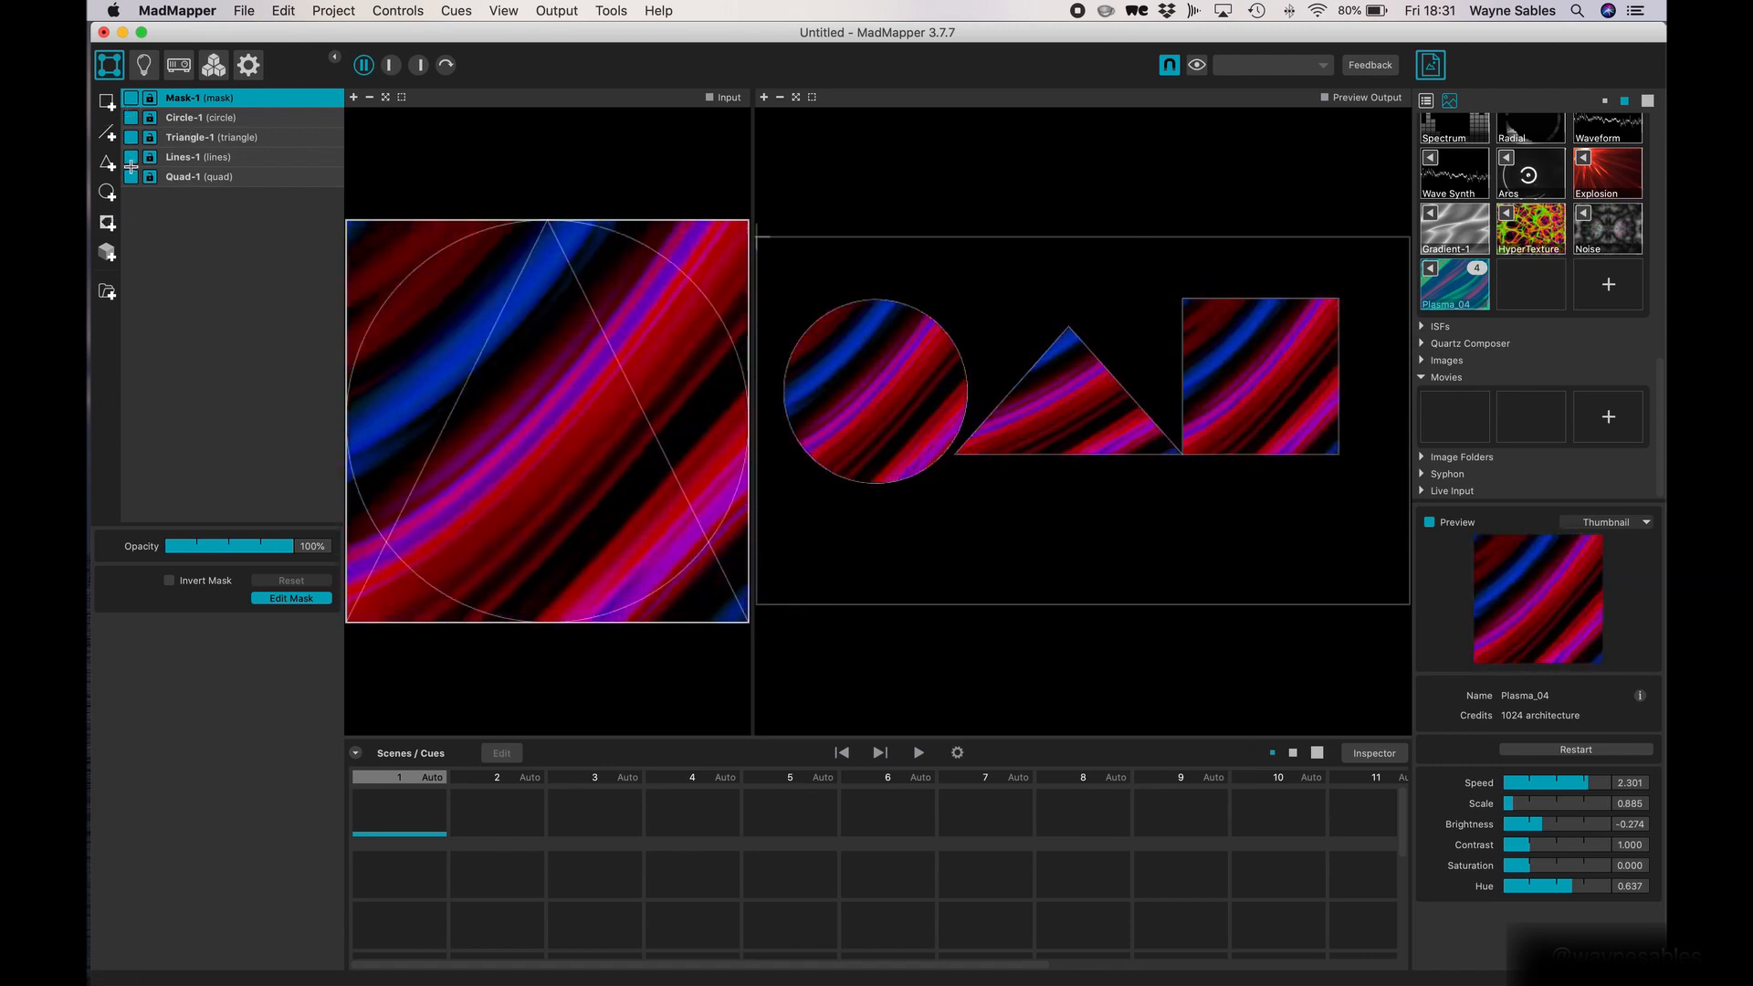
click(108, 254)
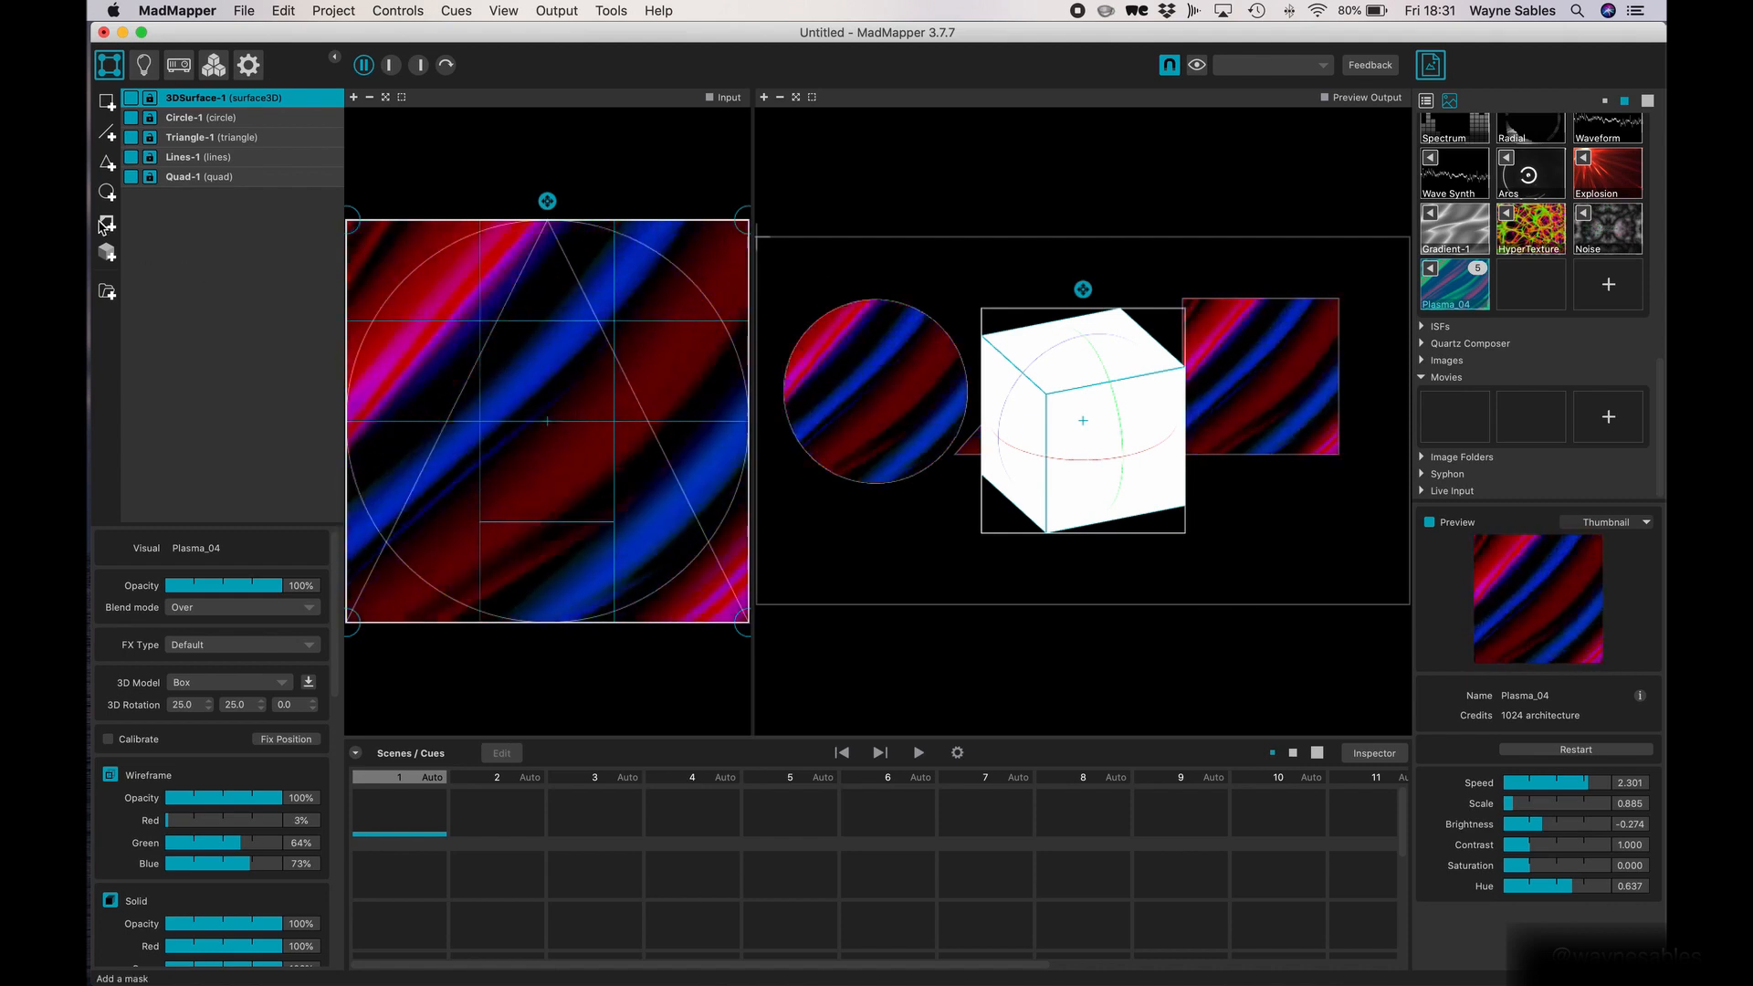
click(108, 294)
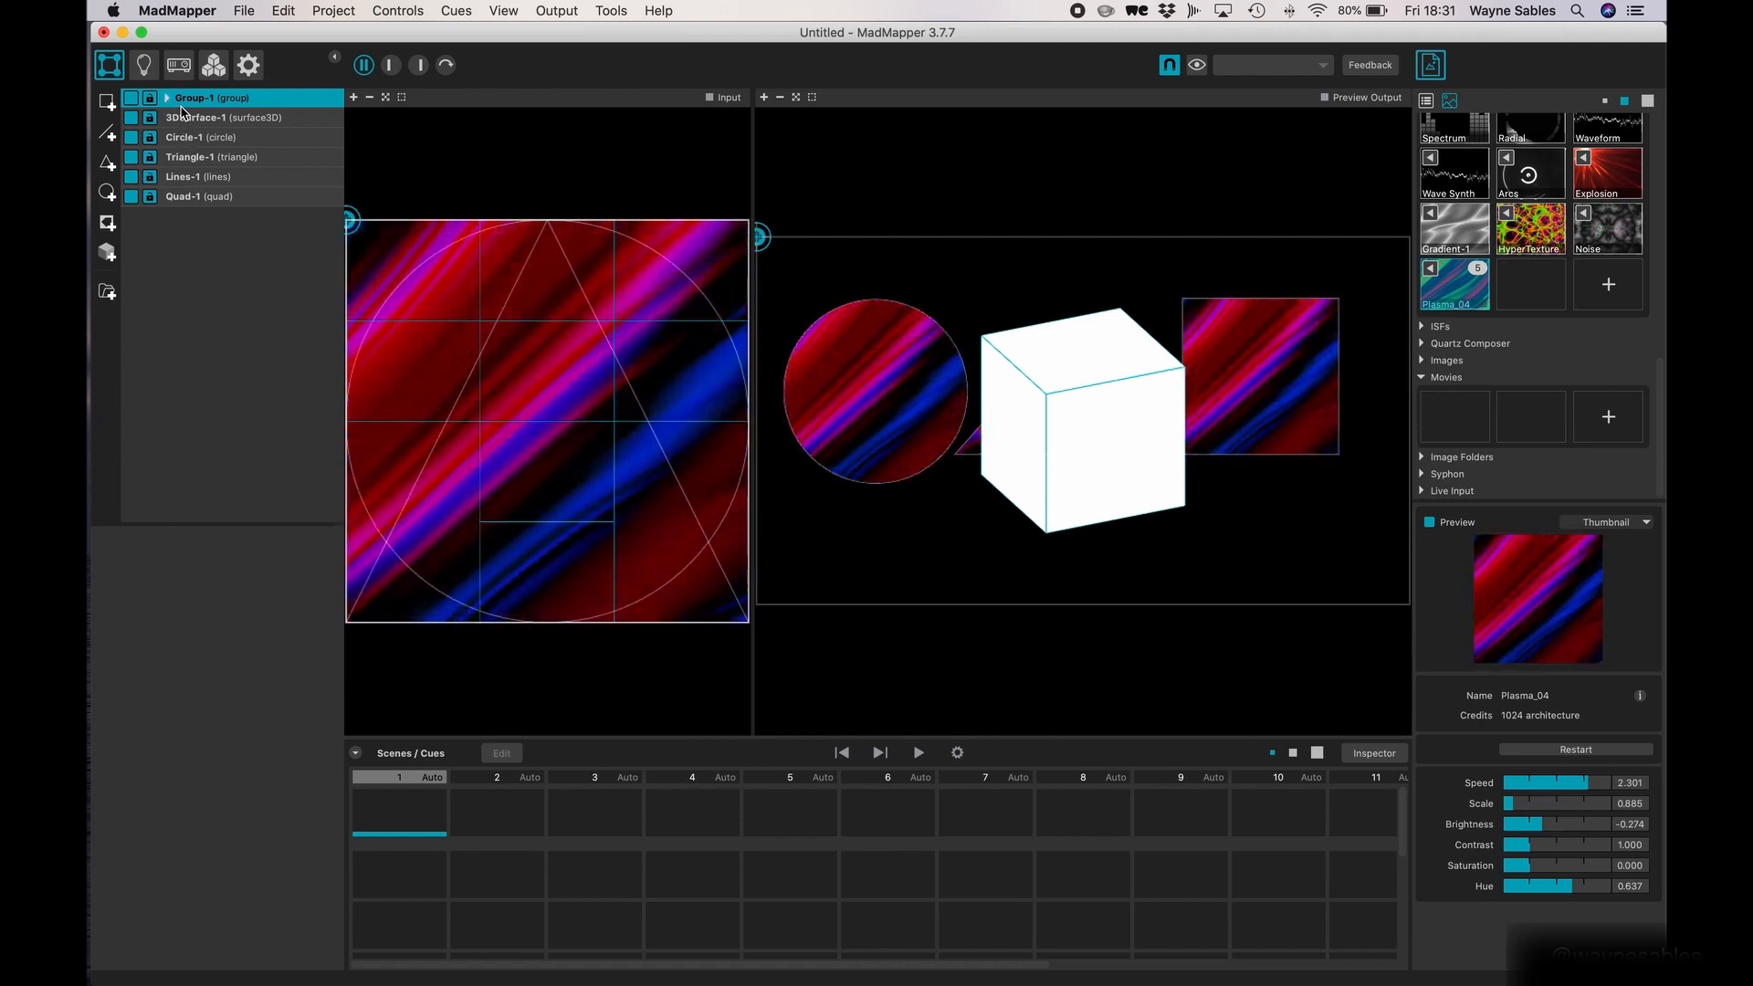
key(BackSpace)
key(BackSpace)
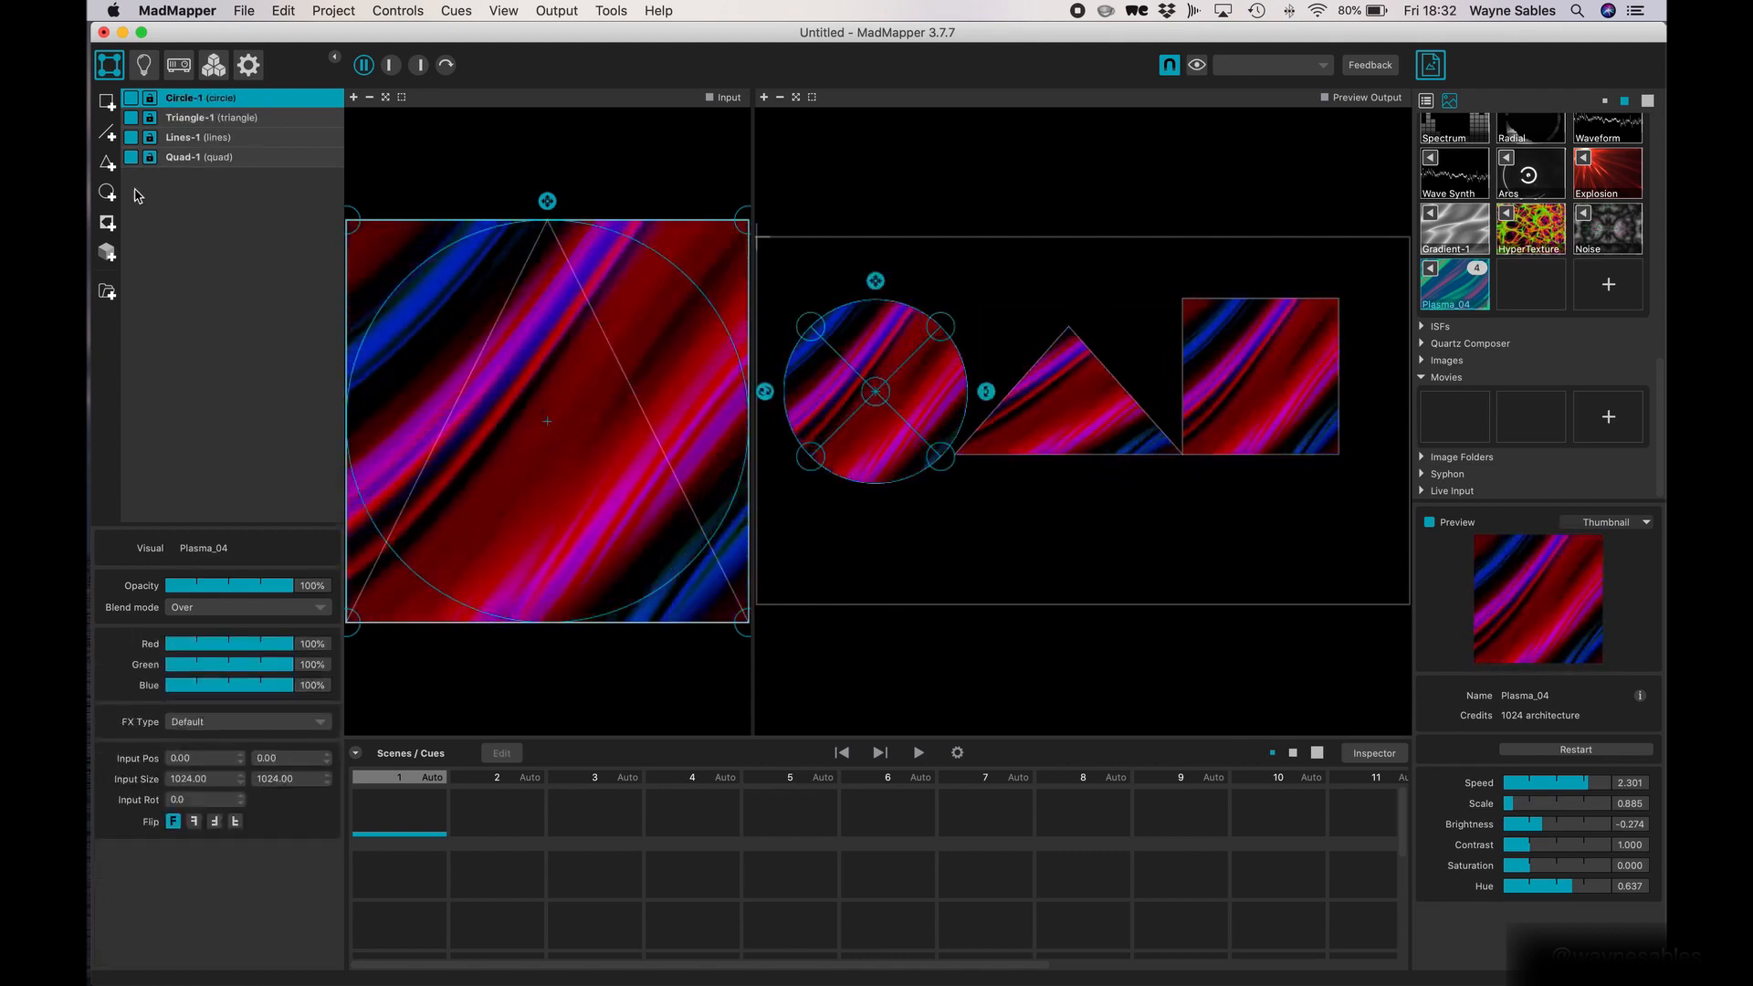
Step: Delete the lines surface from the project
click(200, 138)
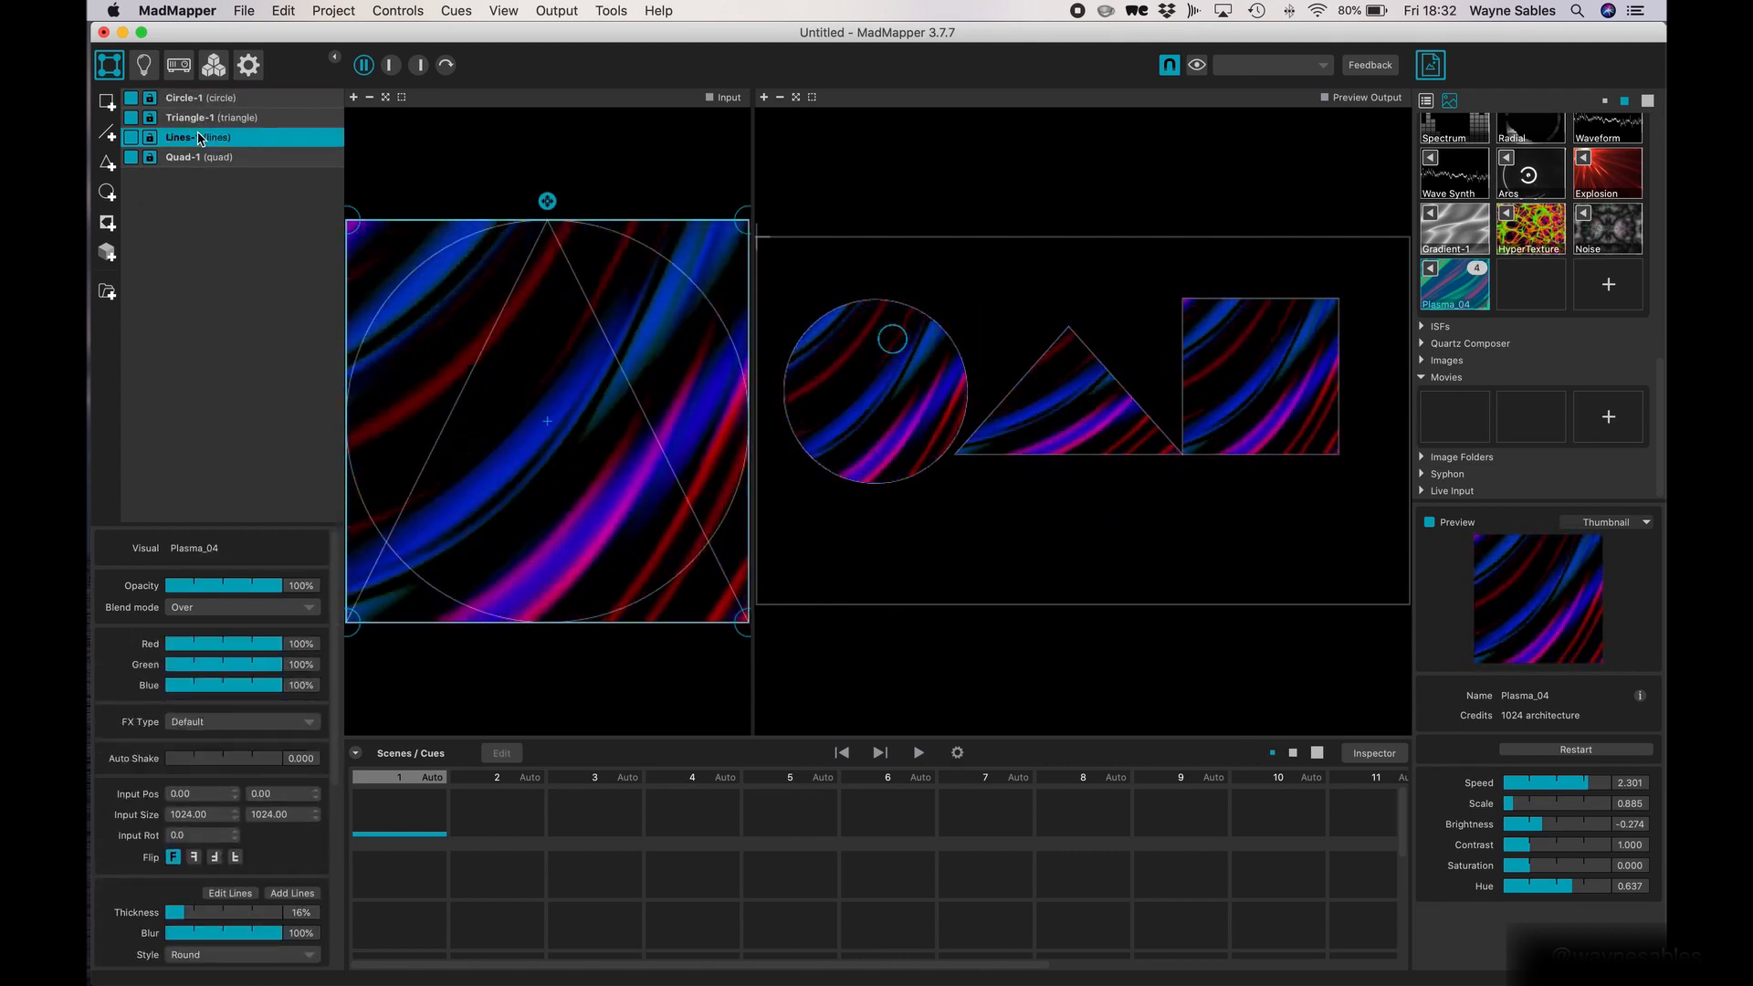
key(BackSpace)
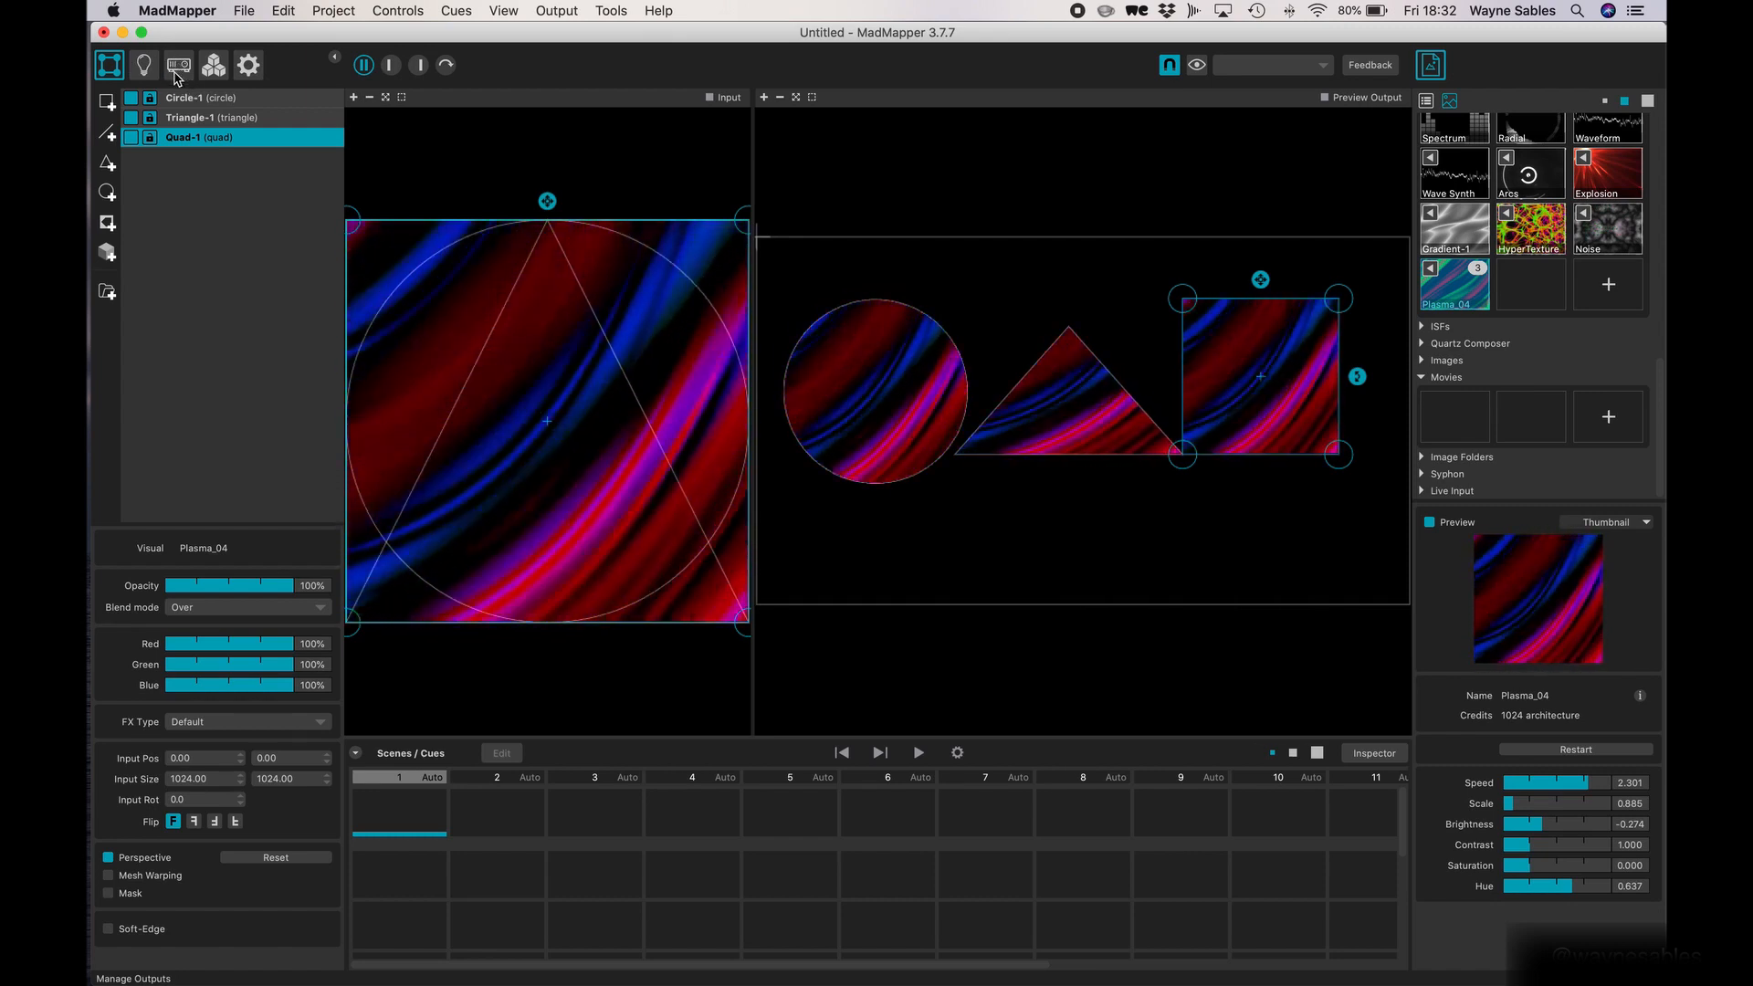
Step: Examine the projector's output settings and its available output destinations
click(177, 66)
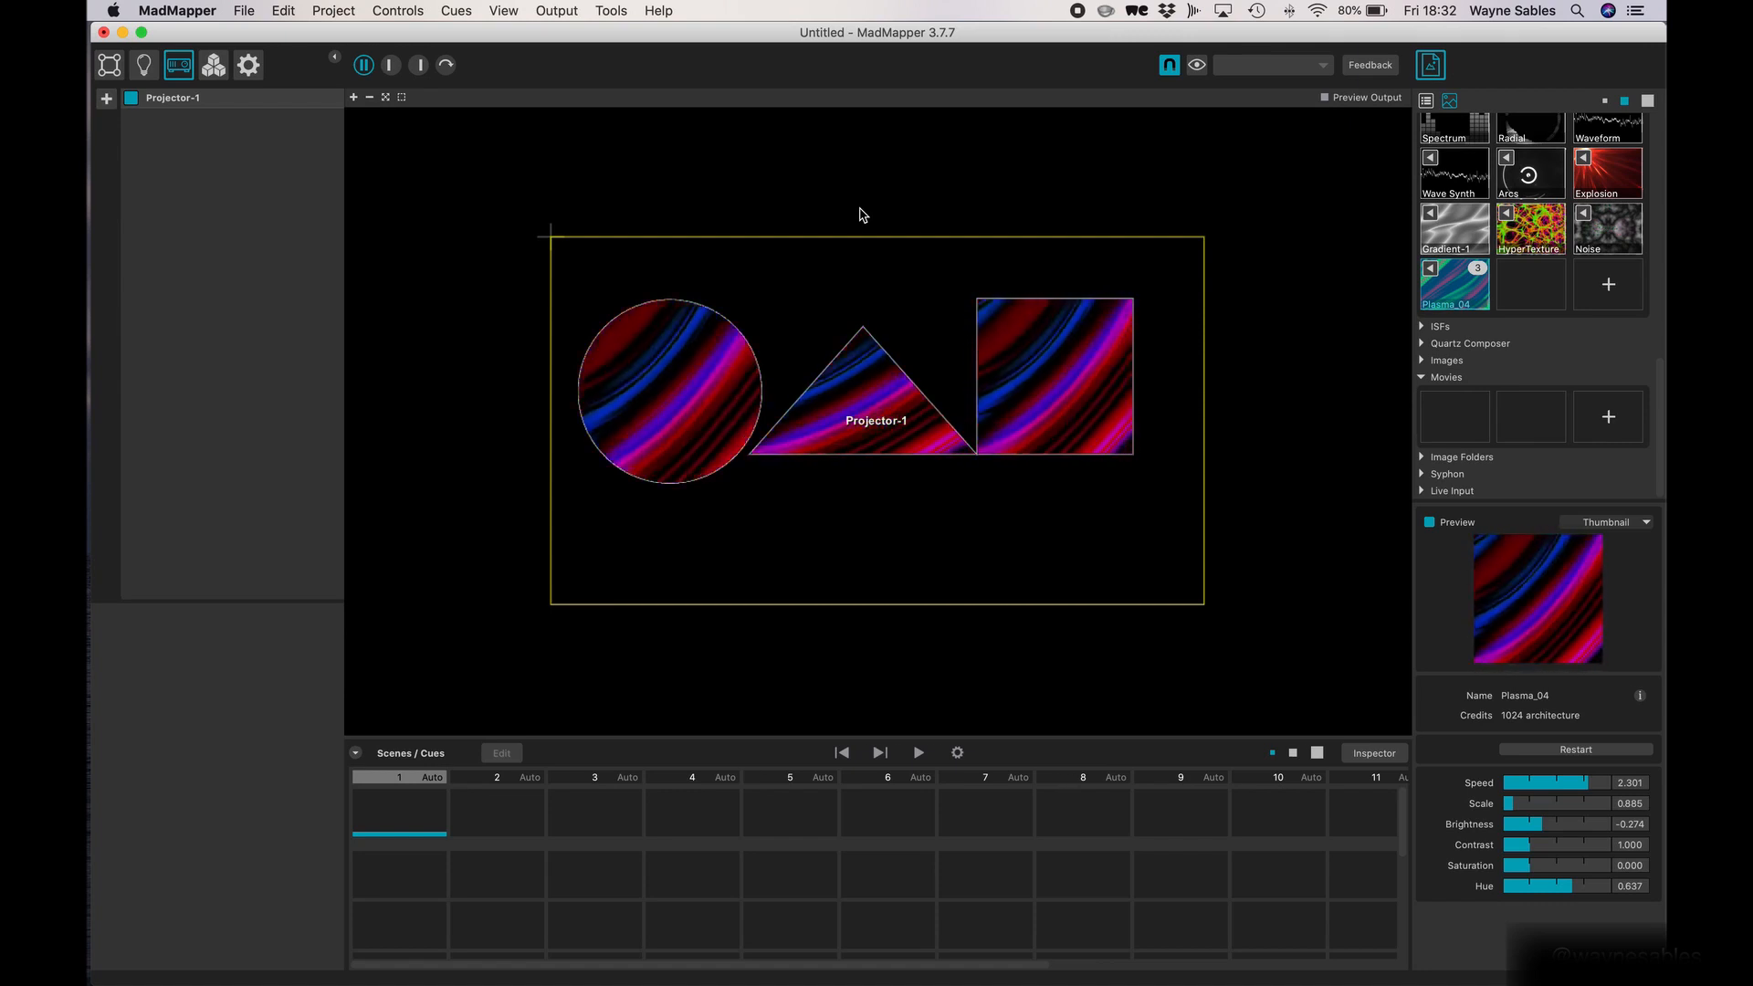
click(172, 99)
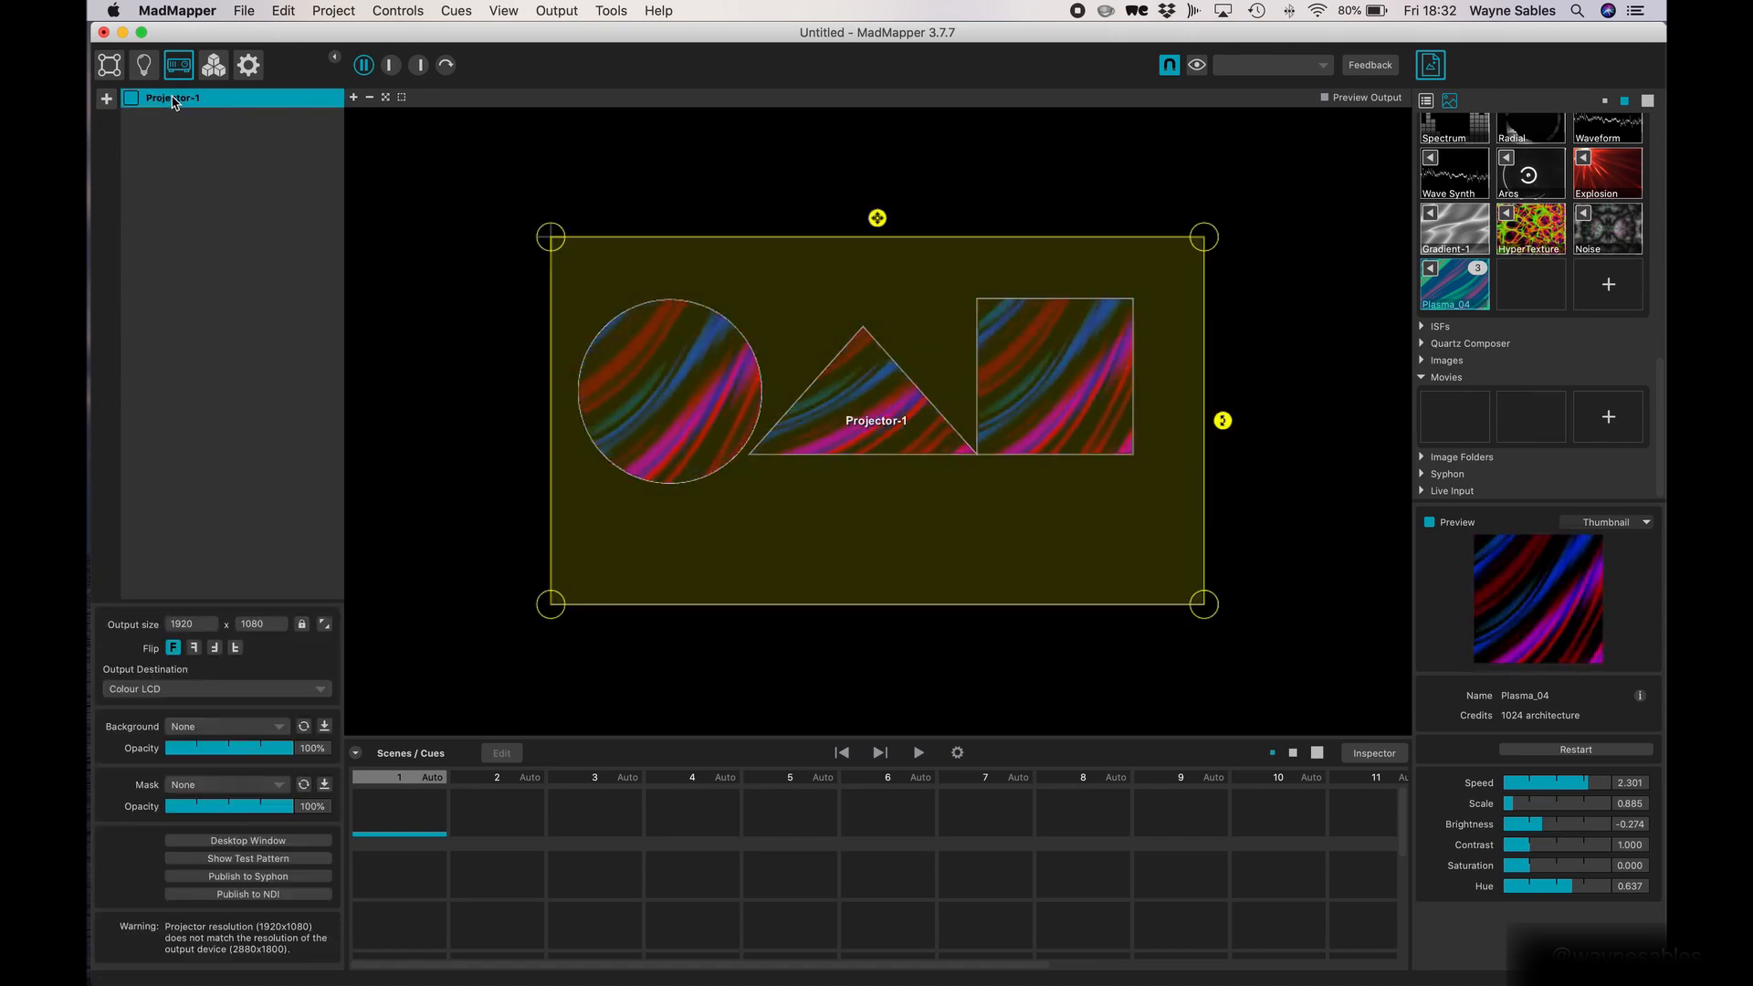
click(186, 690)
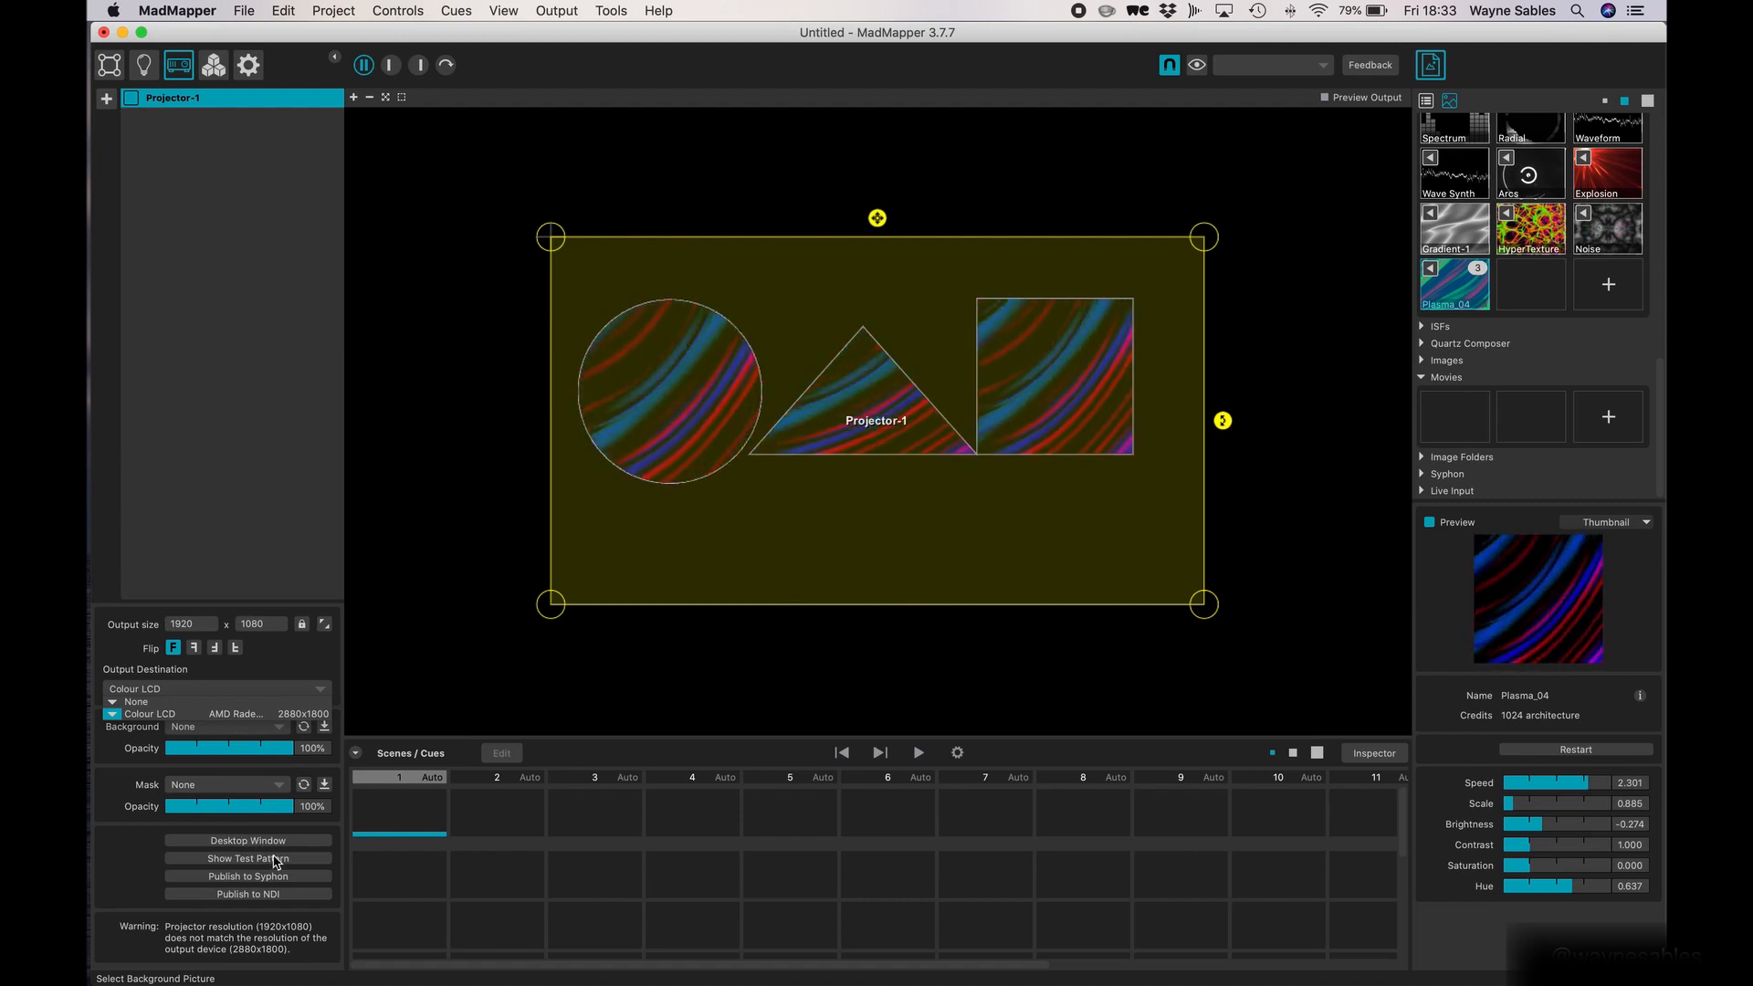
click(244, 861)
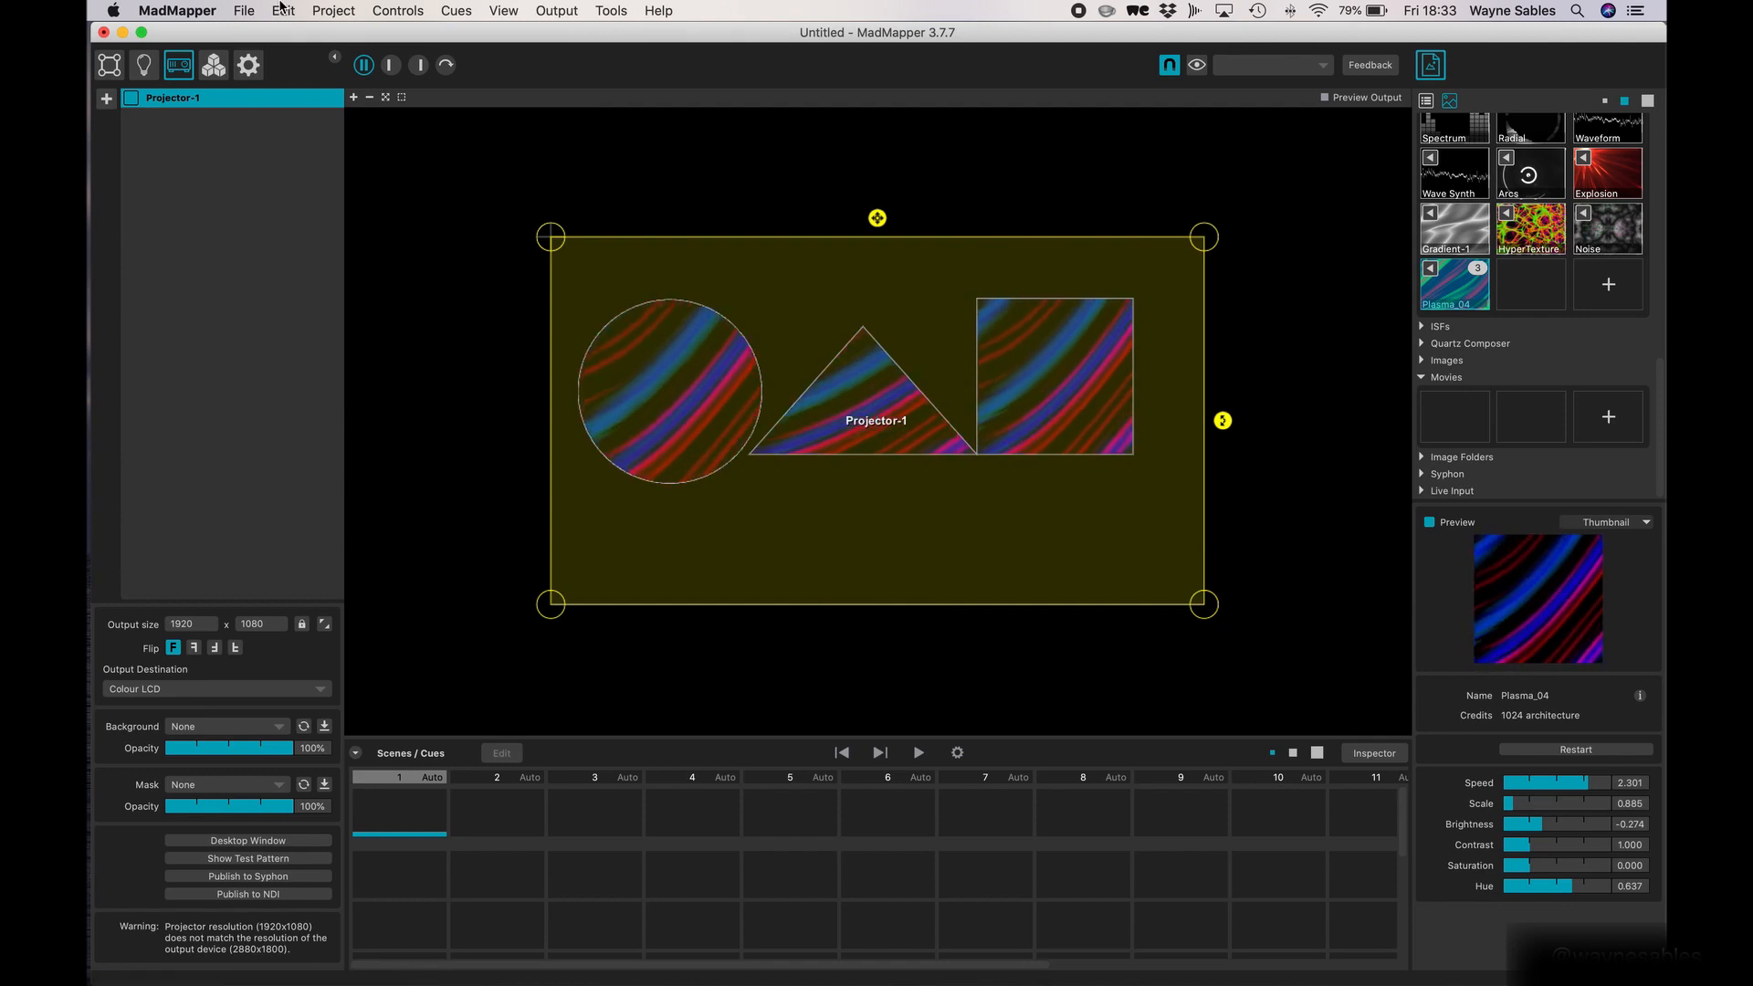
Step: Look at the modules and master settings, turning the highlighted background color on and off again
click(210, 68)
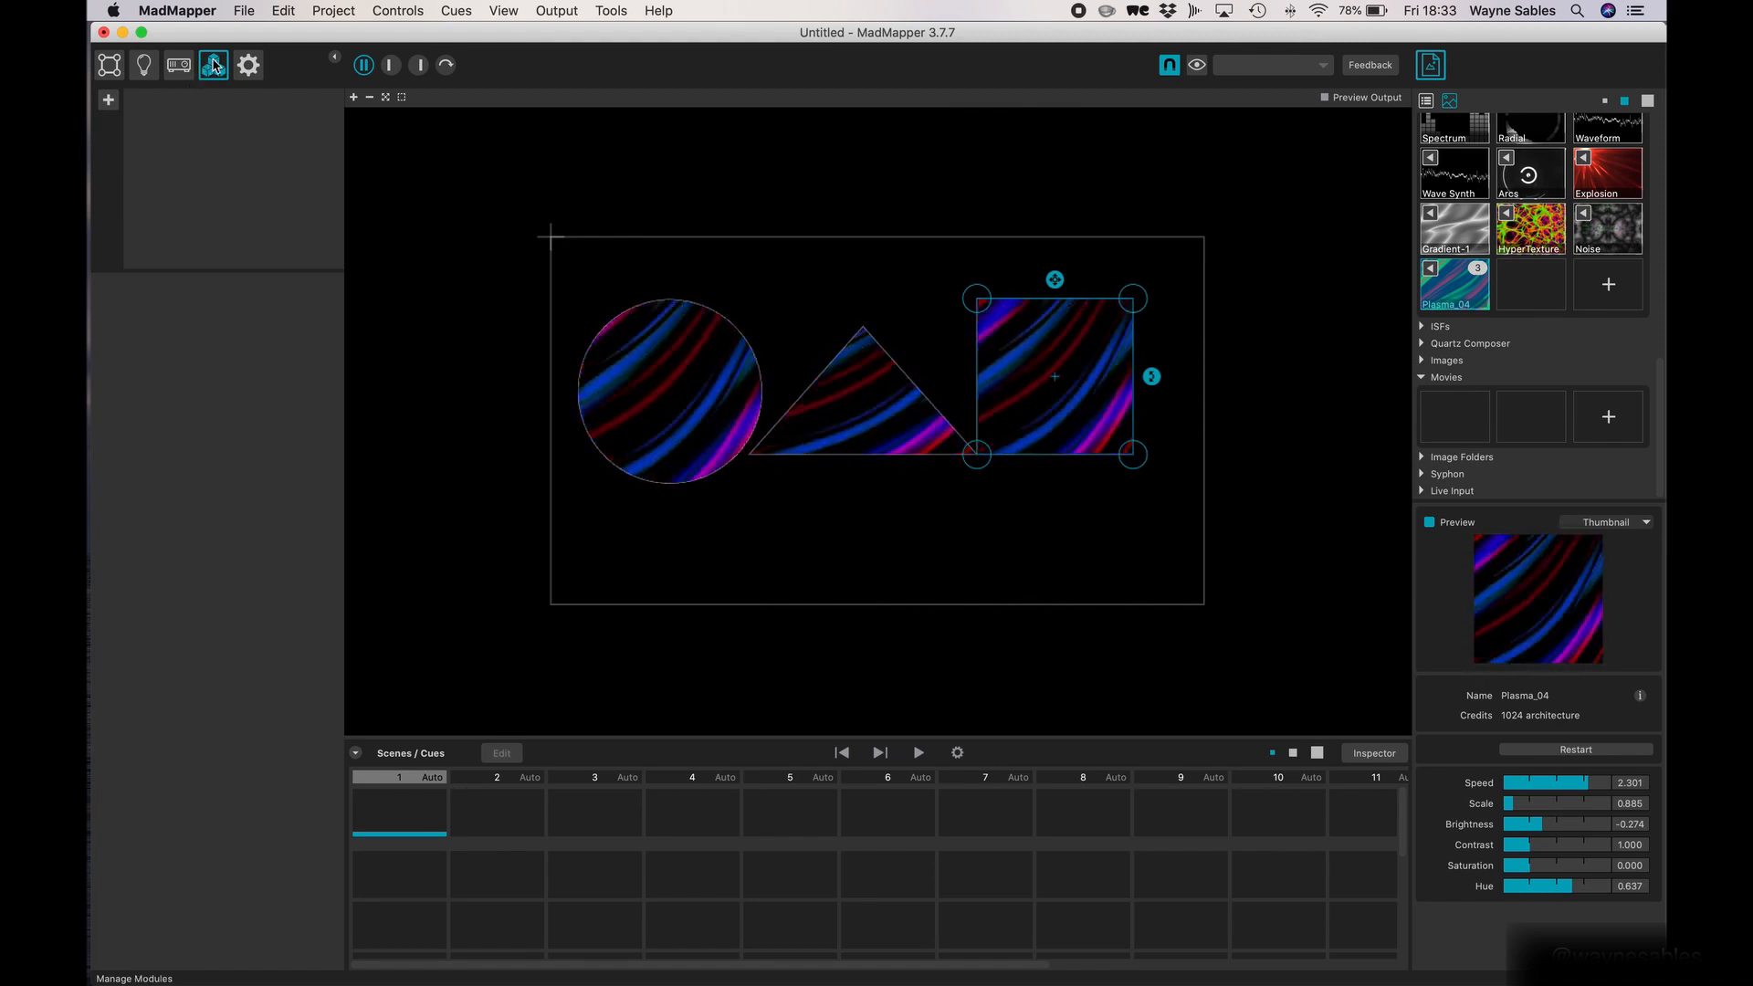
click(249, 66)
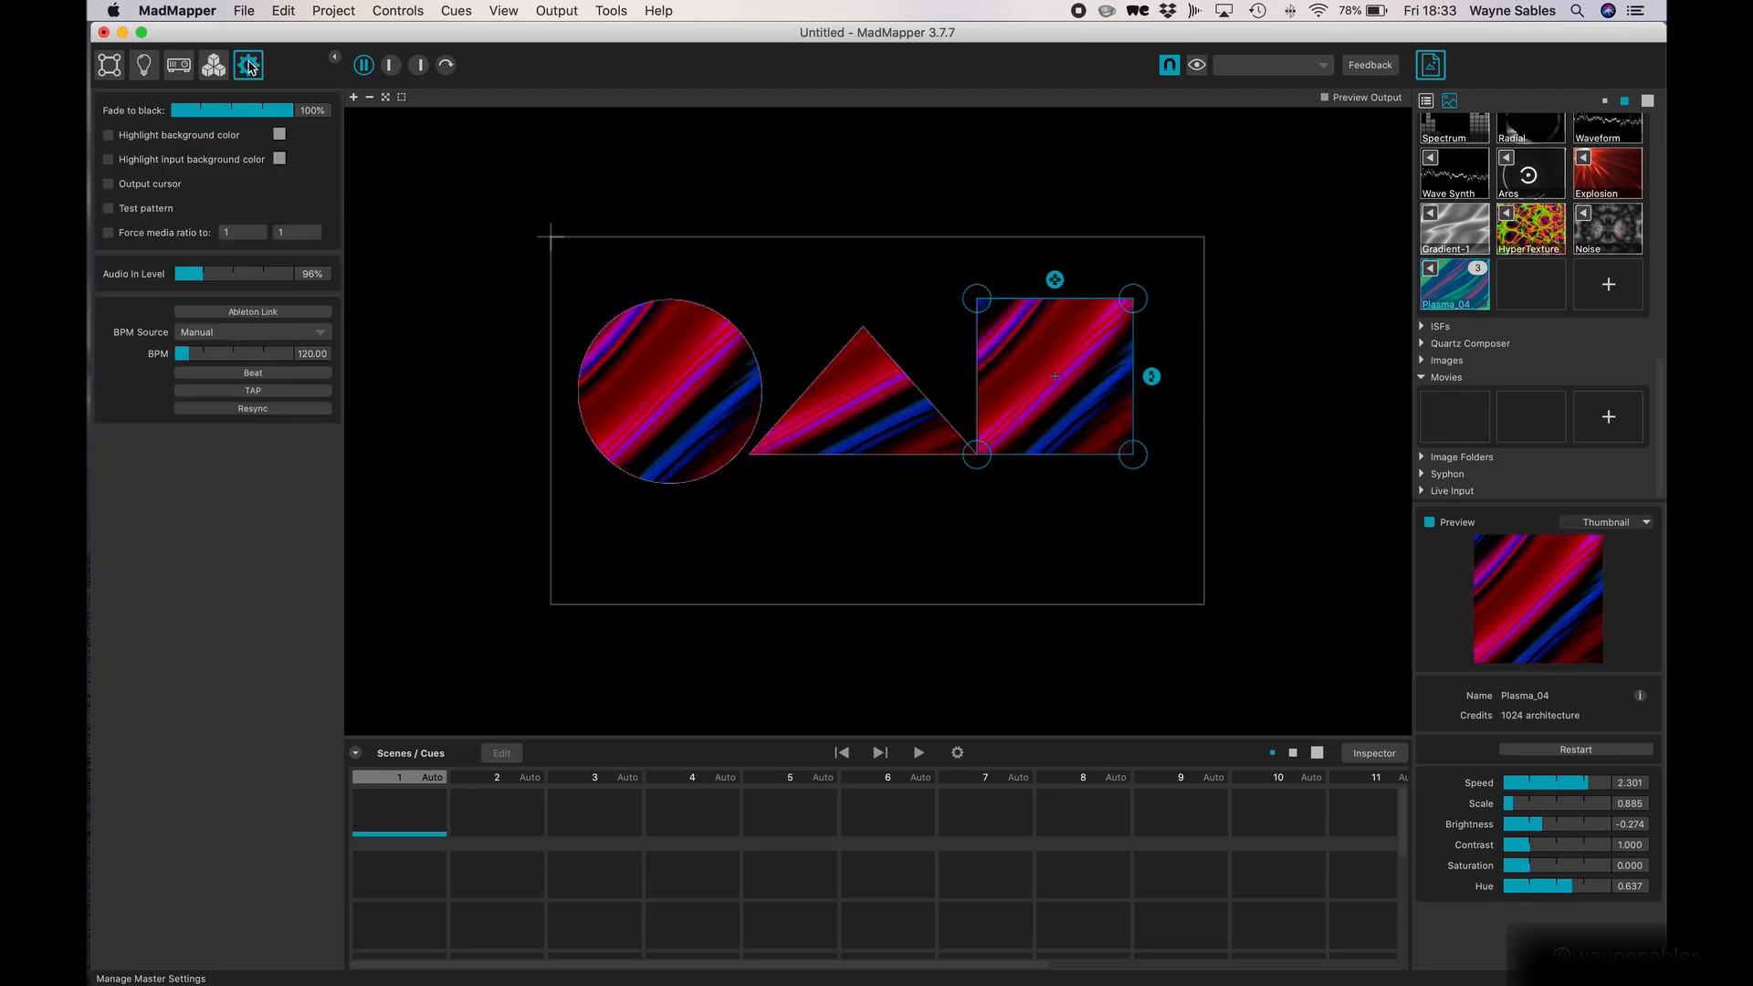
click(108, 135)
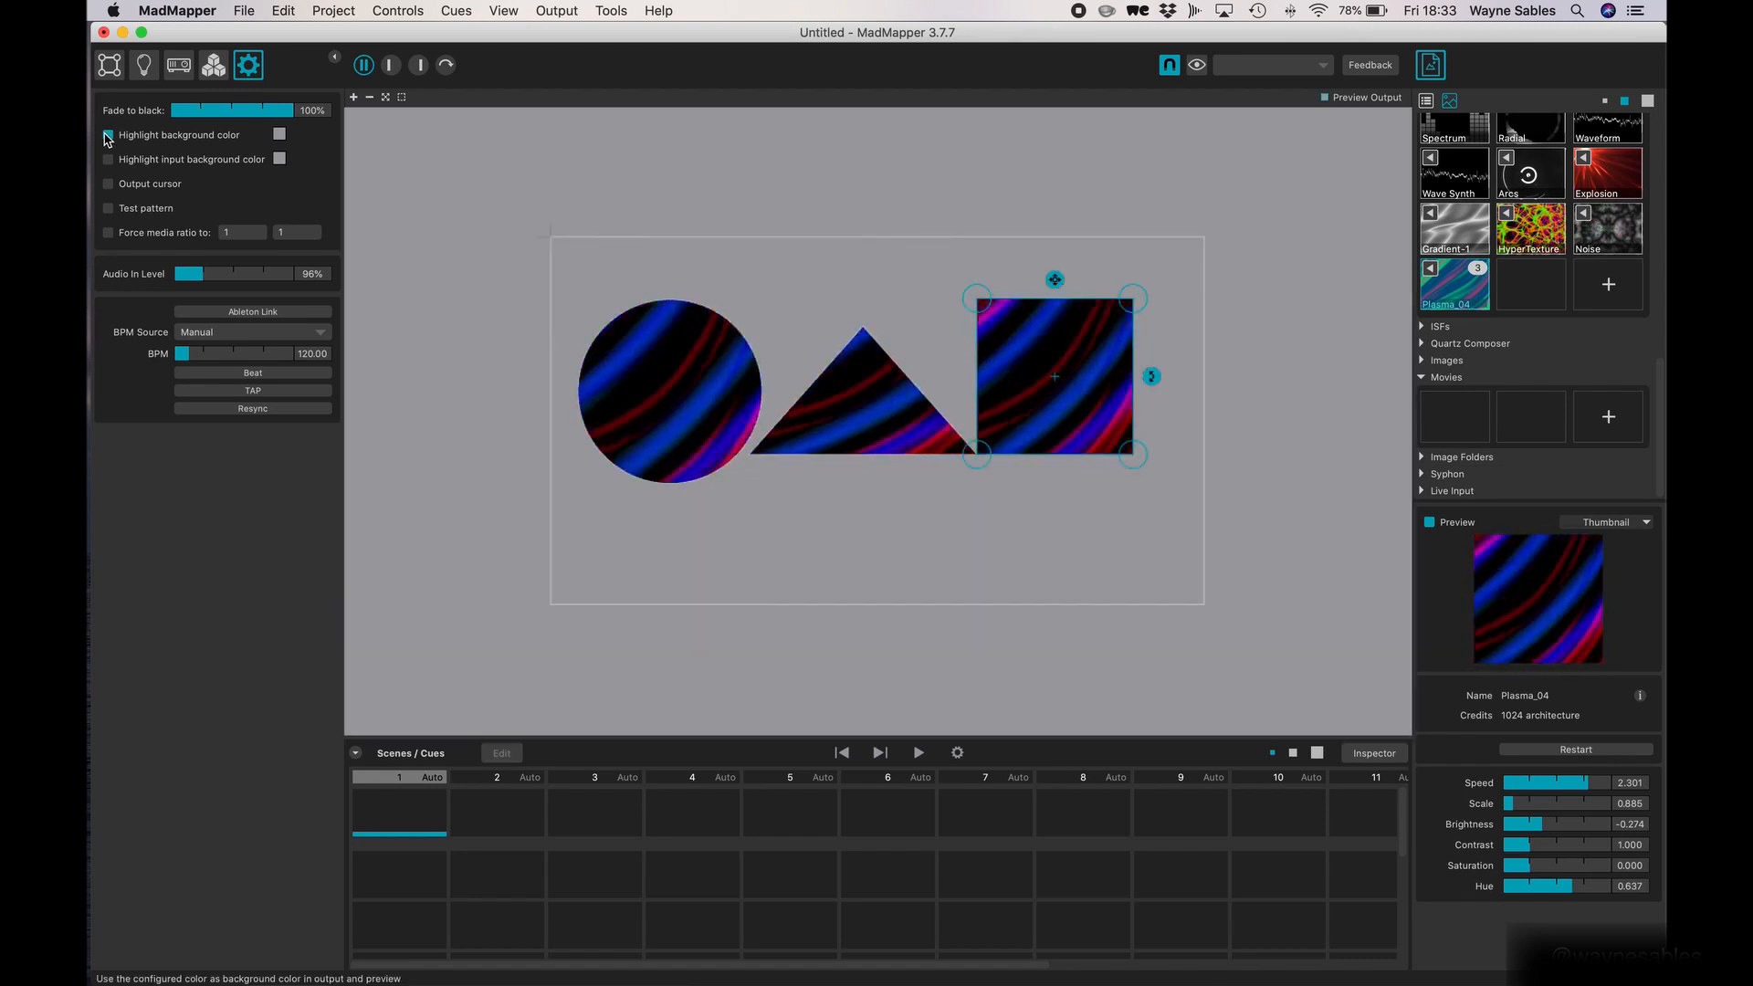
click(107, 135)
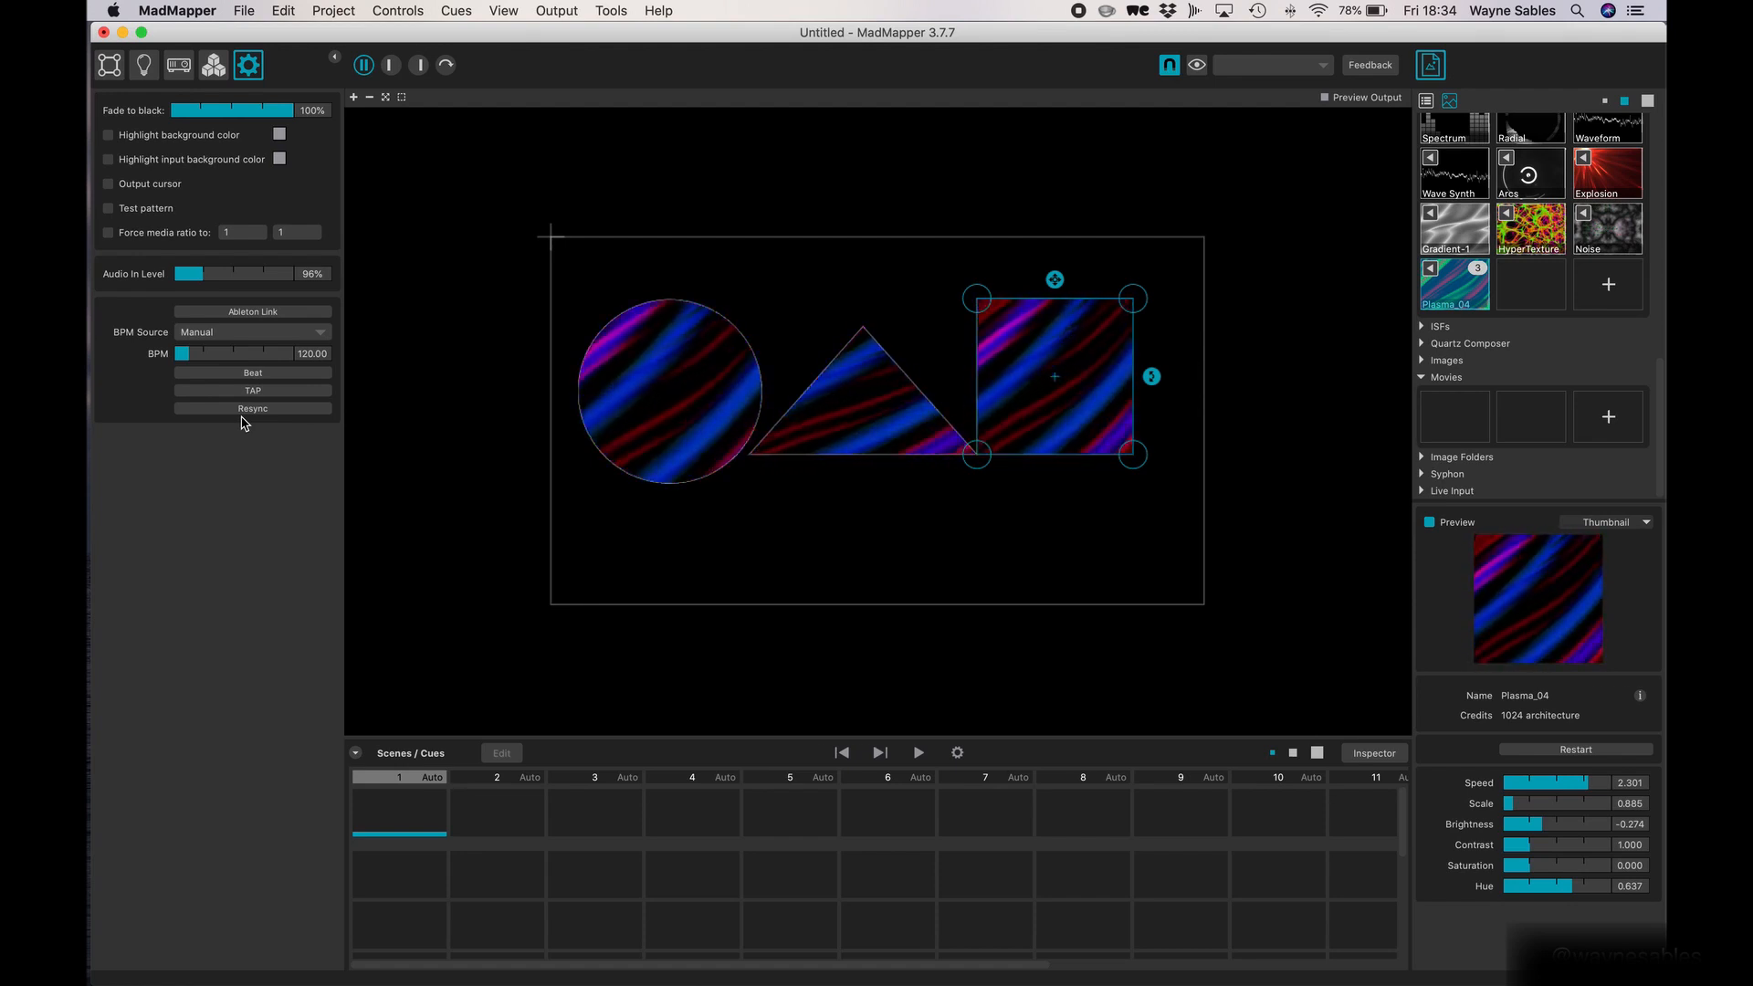
Step: Return to the surfaces, show only the input view and assign the HyperTexture material to the quad
click(113, 73)
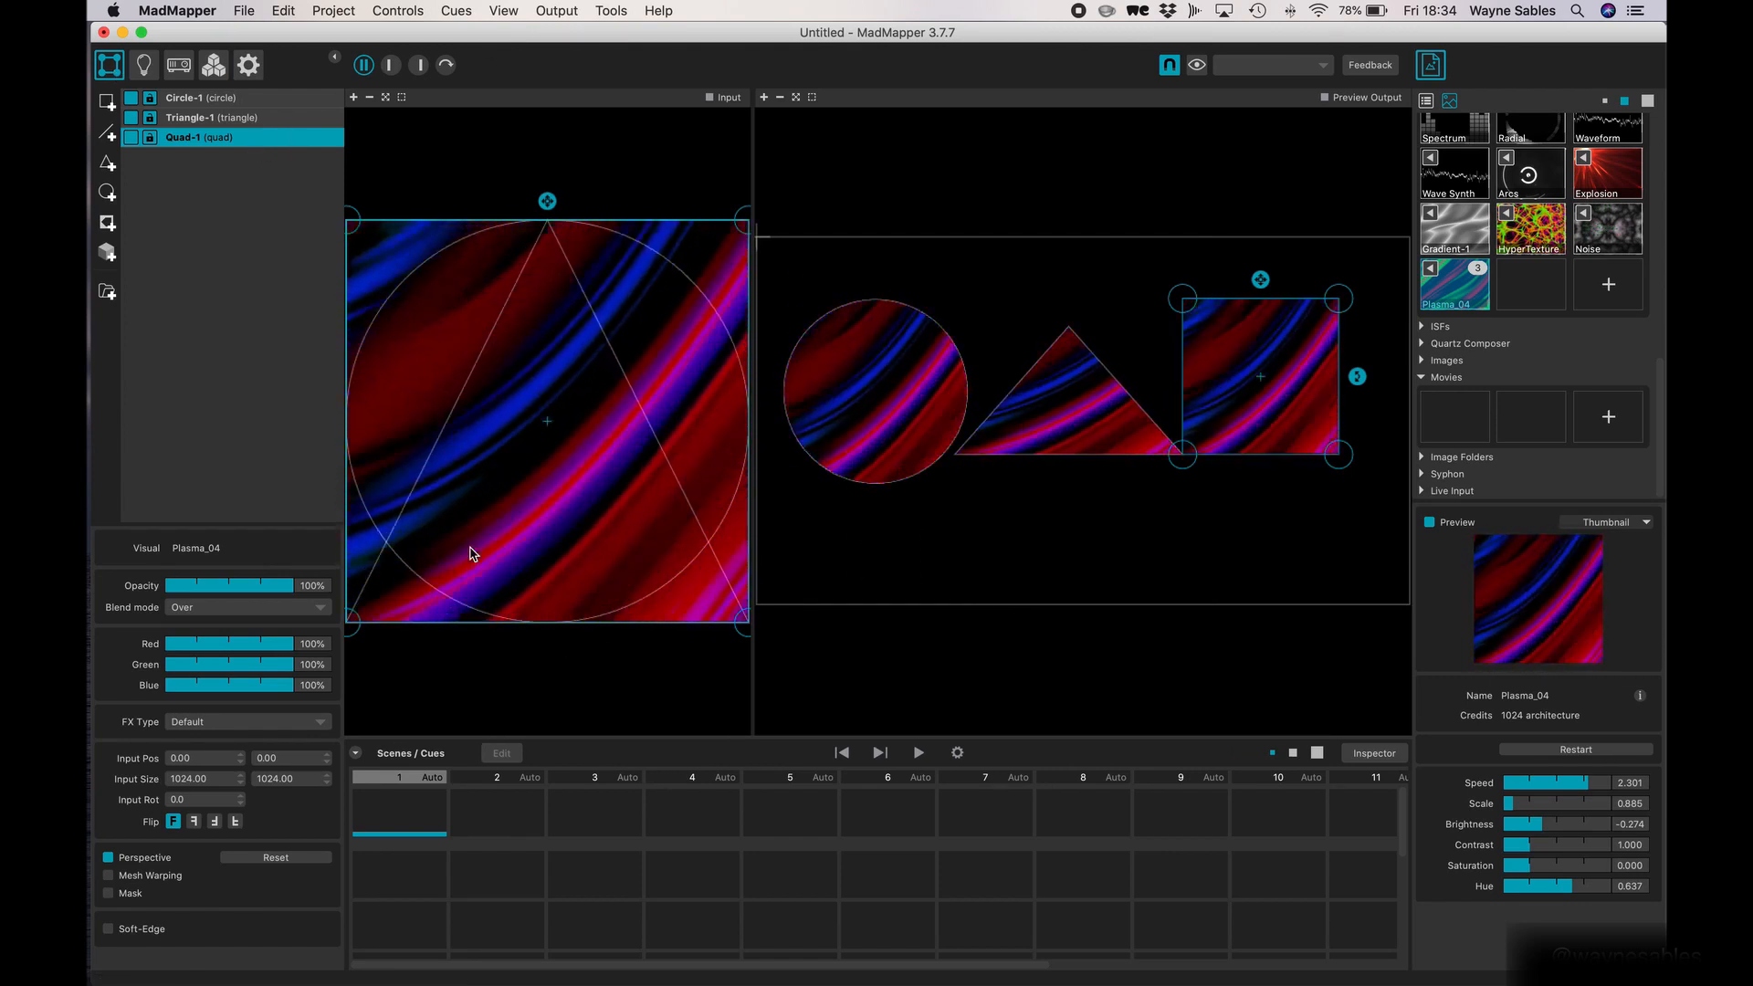
click(391, 66)
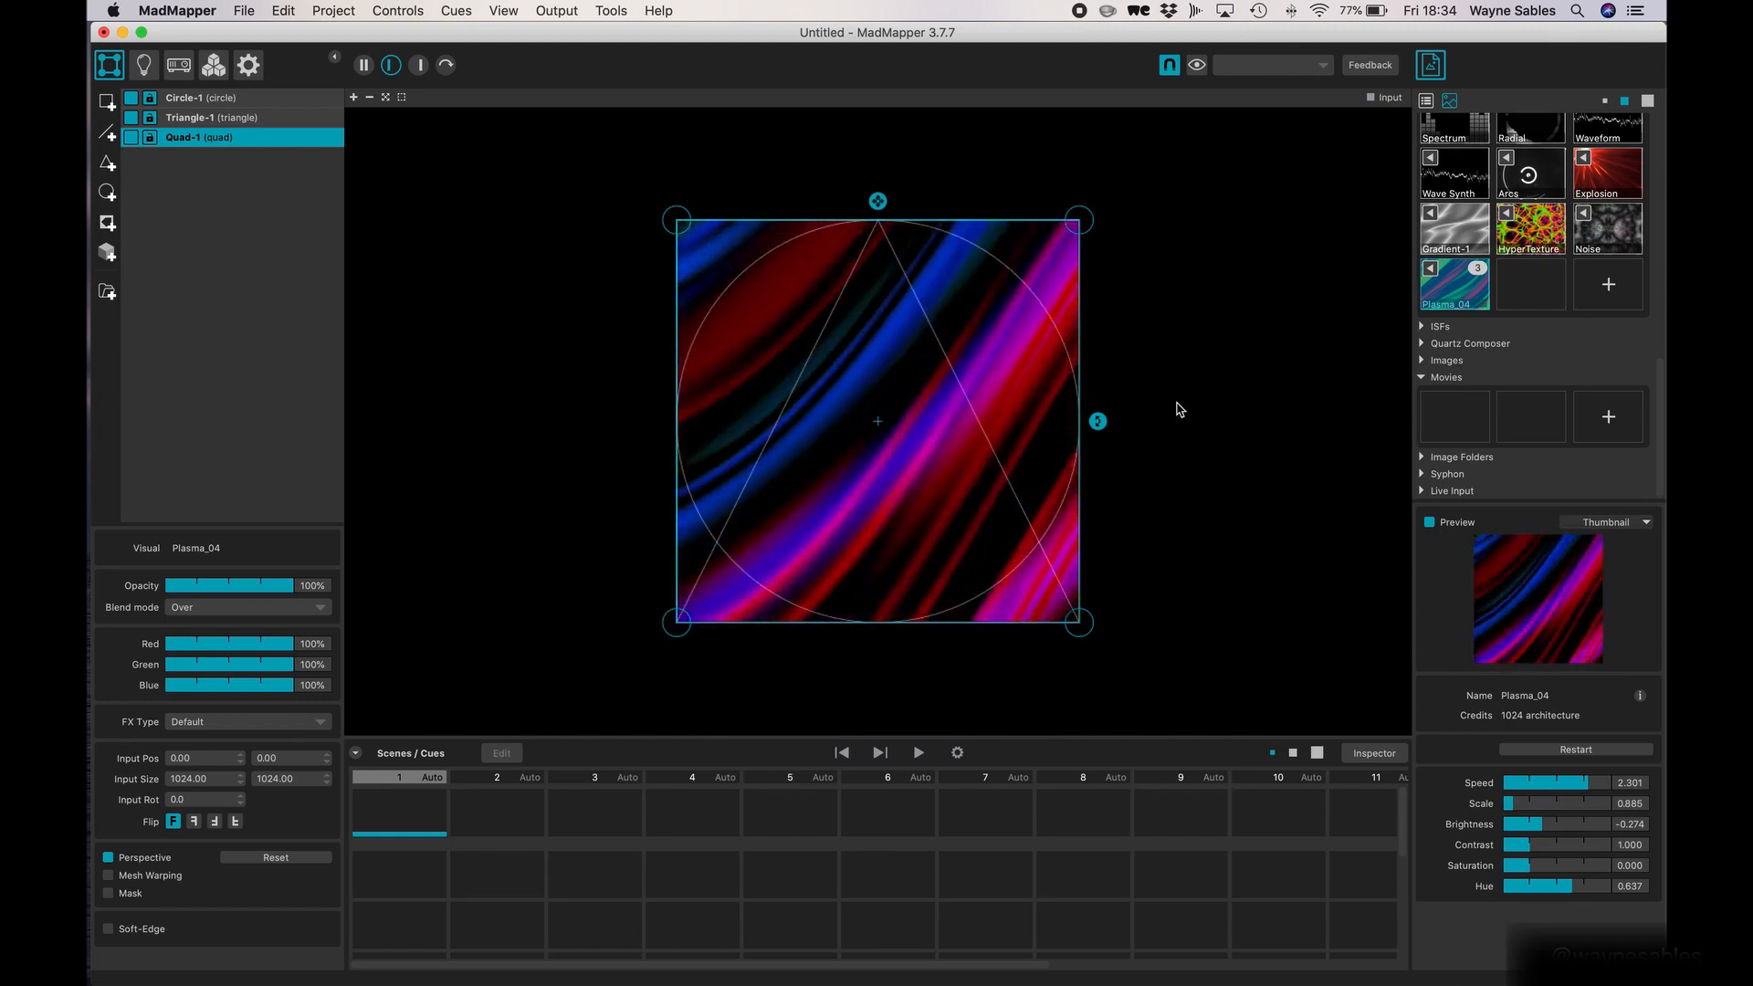
click(1508, 217)
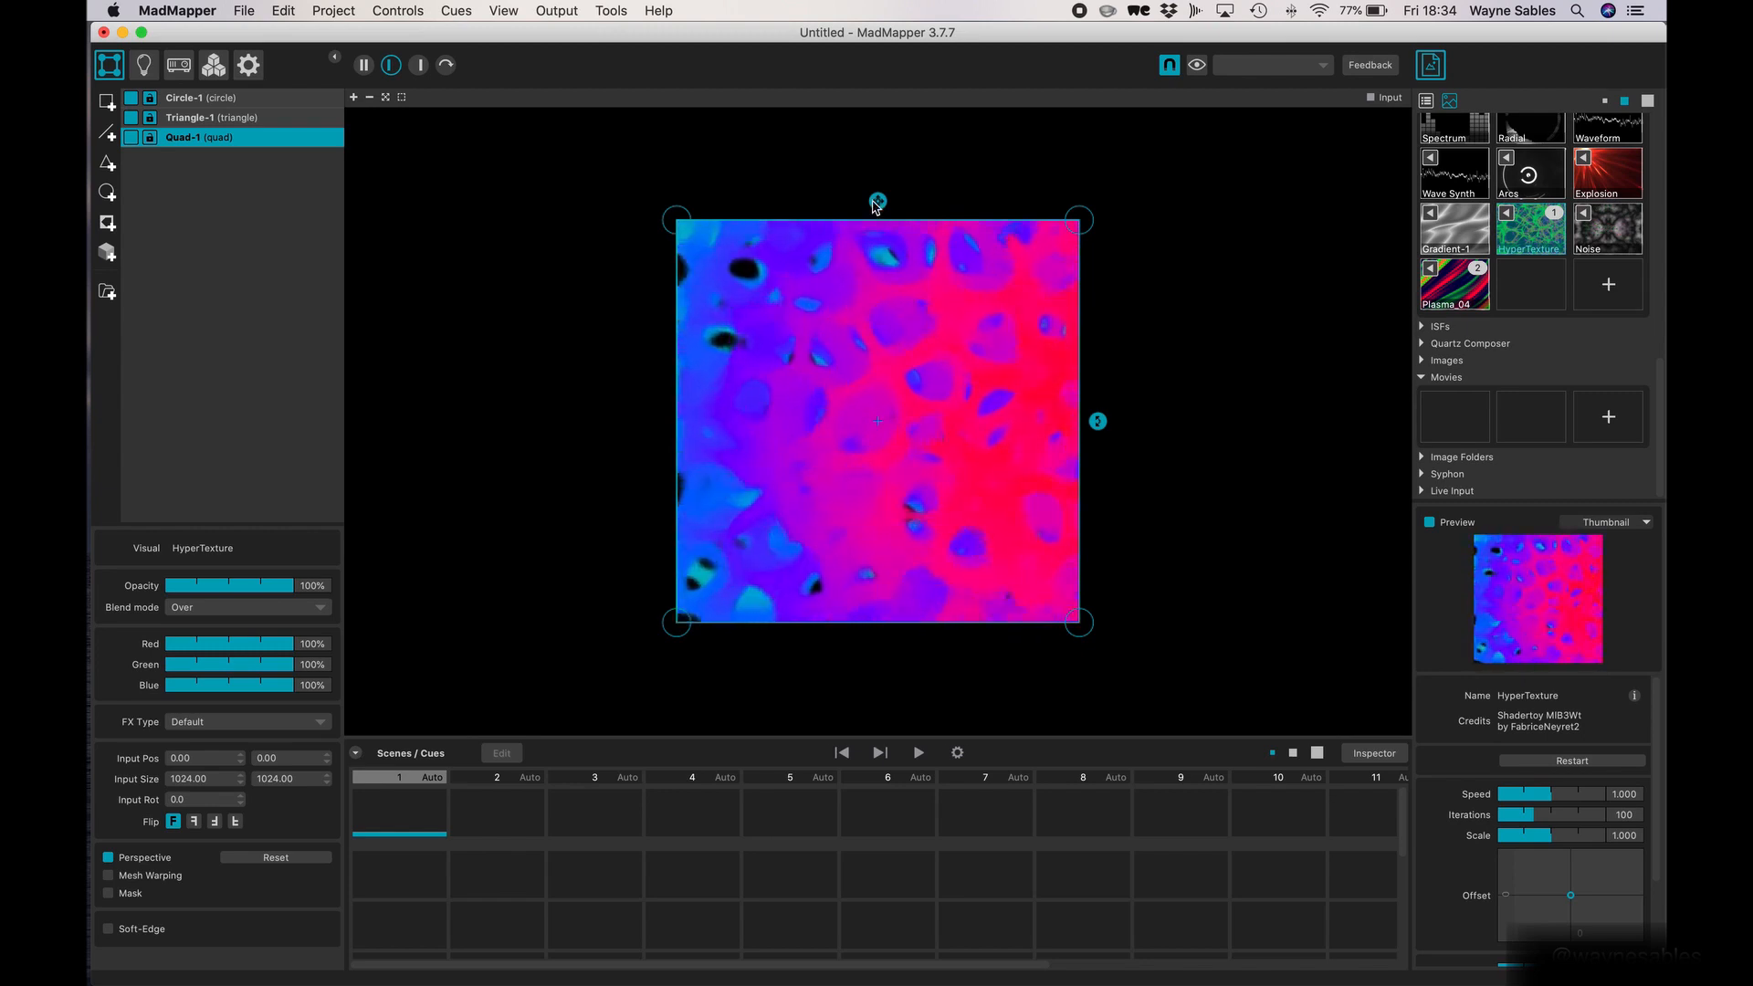
Step: Scale the quad's input area to about 368 × 368, move it to about 25, 94 on the texture, and view only the output
drag(874, 202, 897, 345)
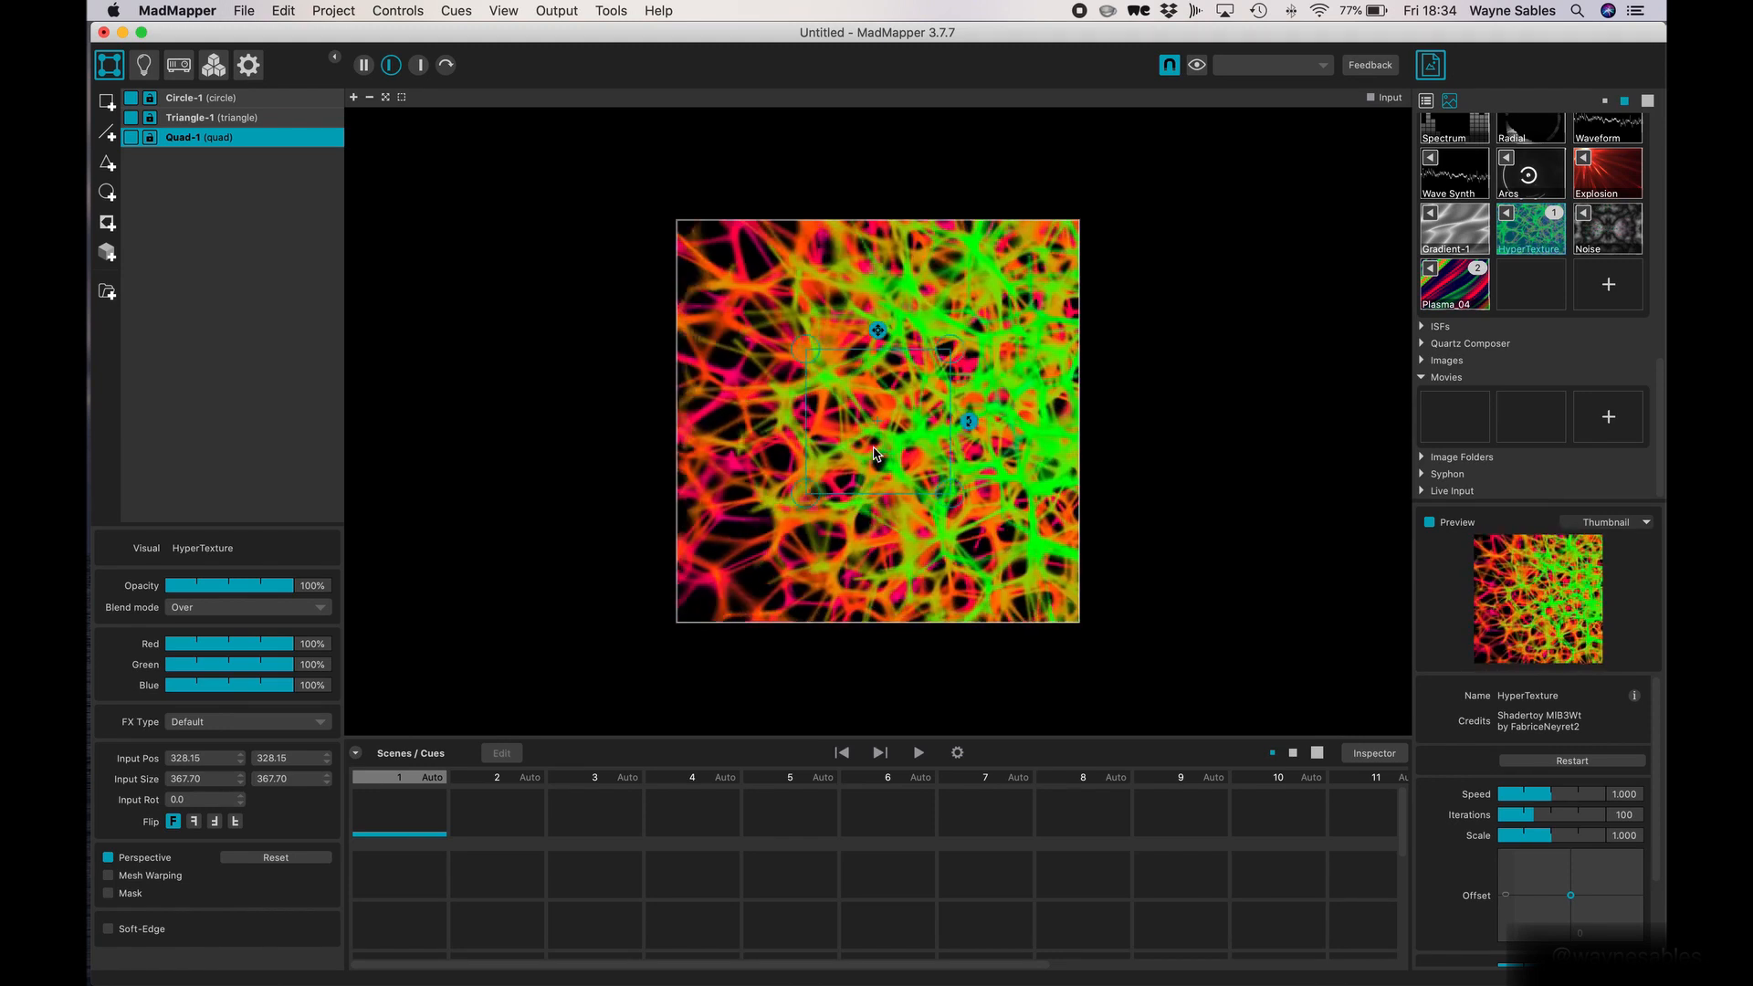
drag(873, 451, 752, 290)
key(Tab)
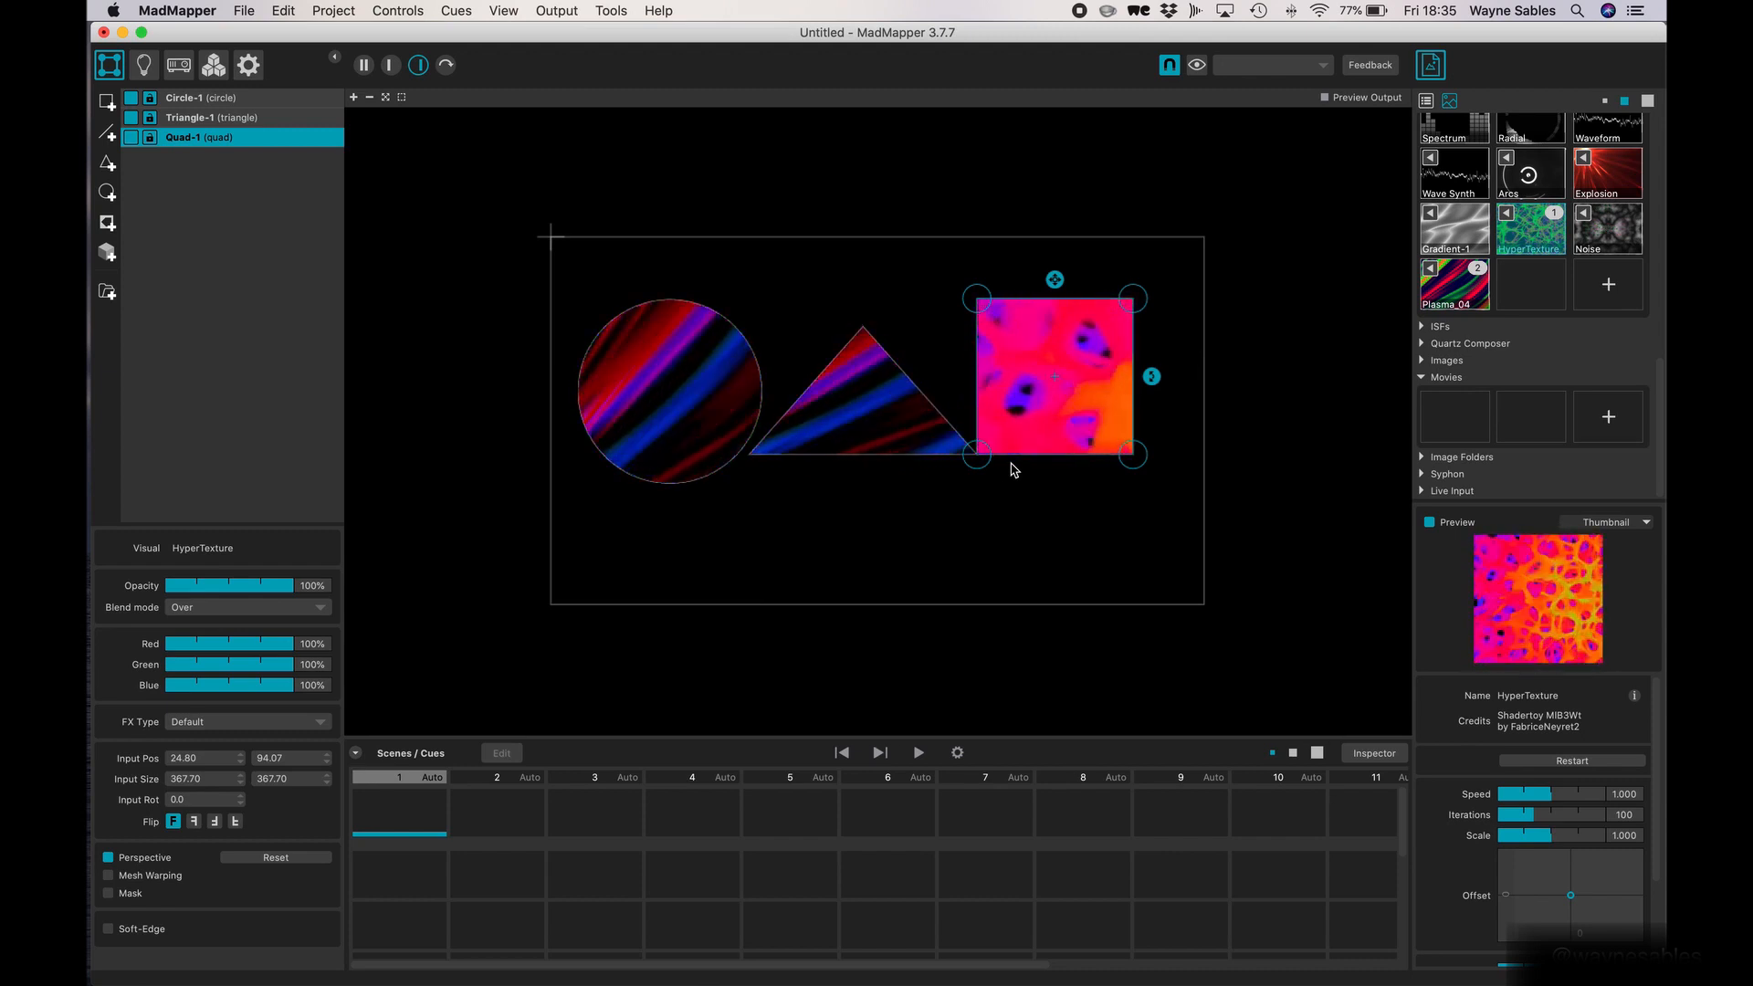
Step: Assign the Explosion material to the triangle and shift its input area down so the bright core sits near the apex
click(214, 117)
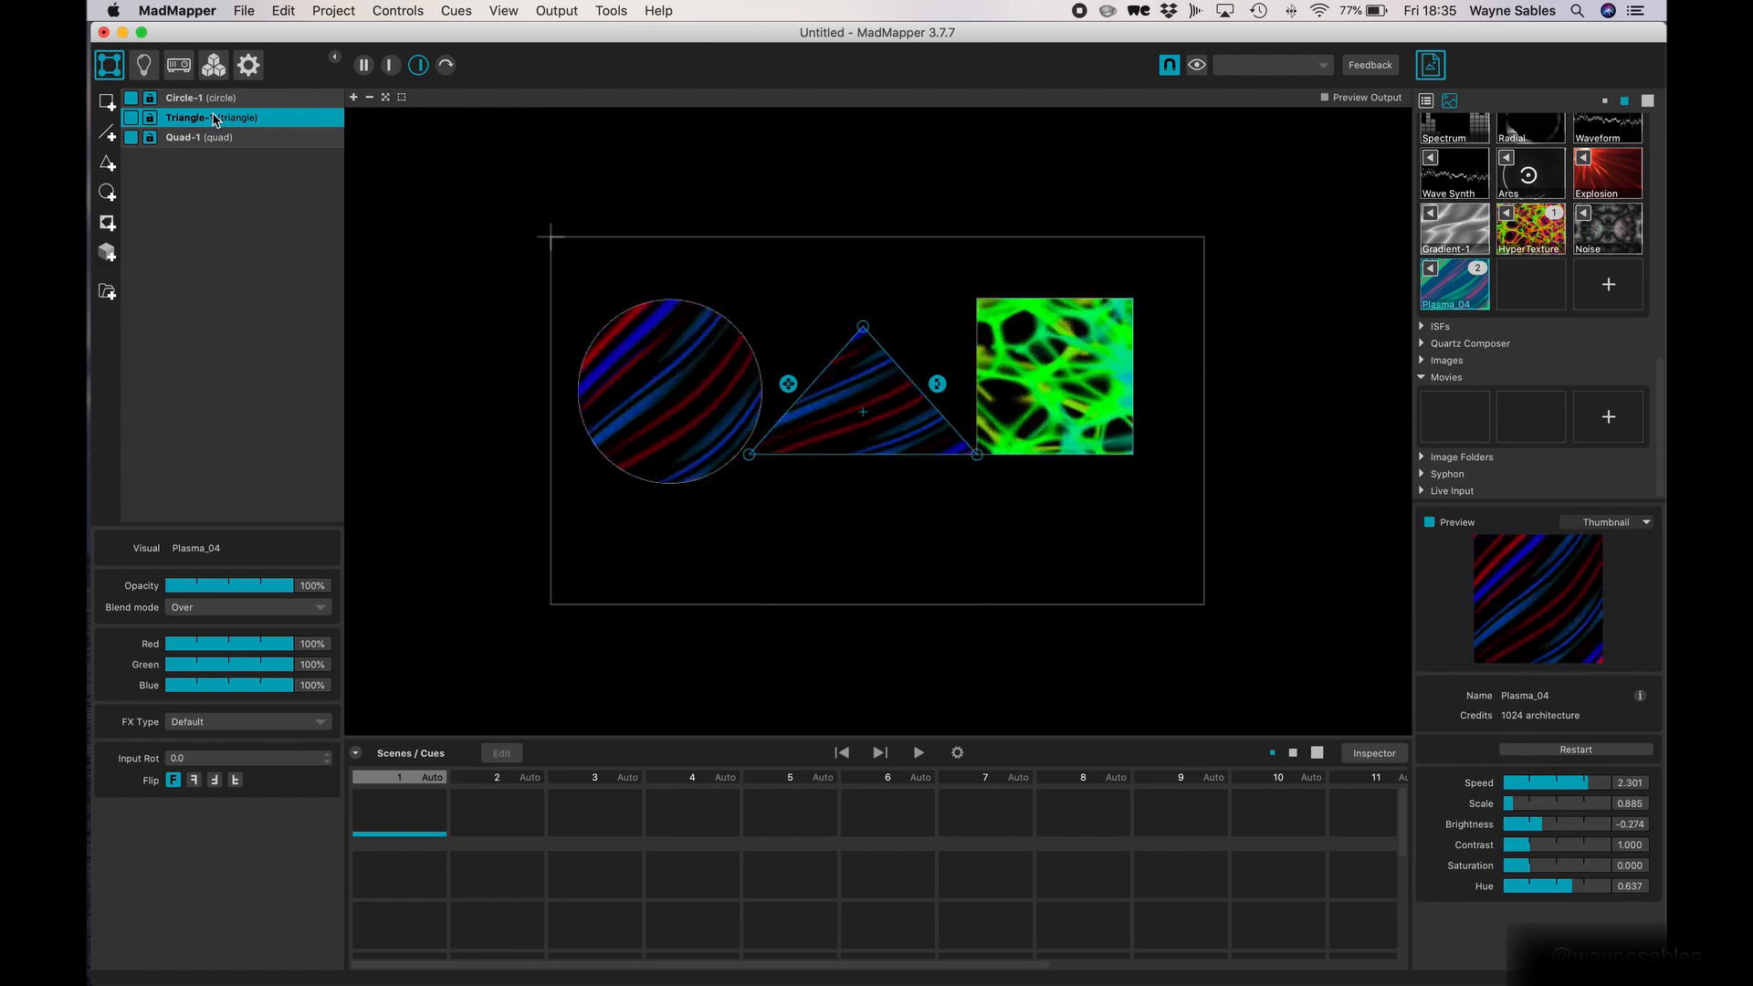
click(363, 69)
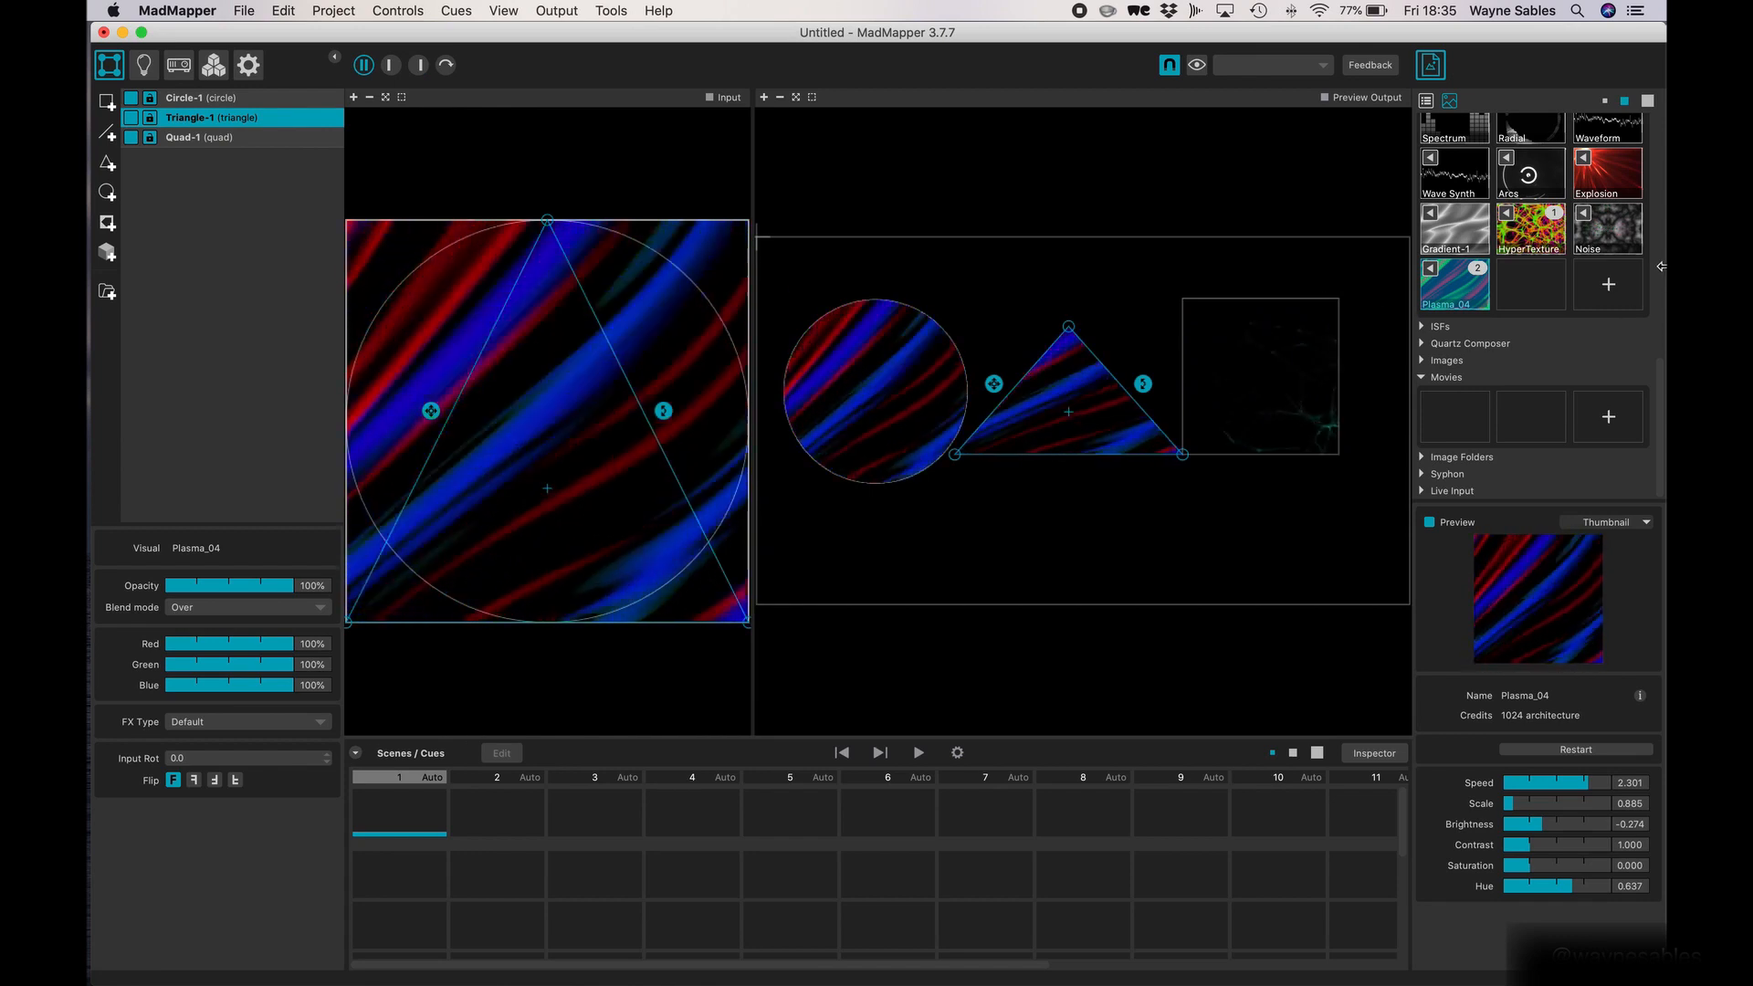
click(1606, 173)
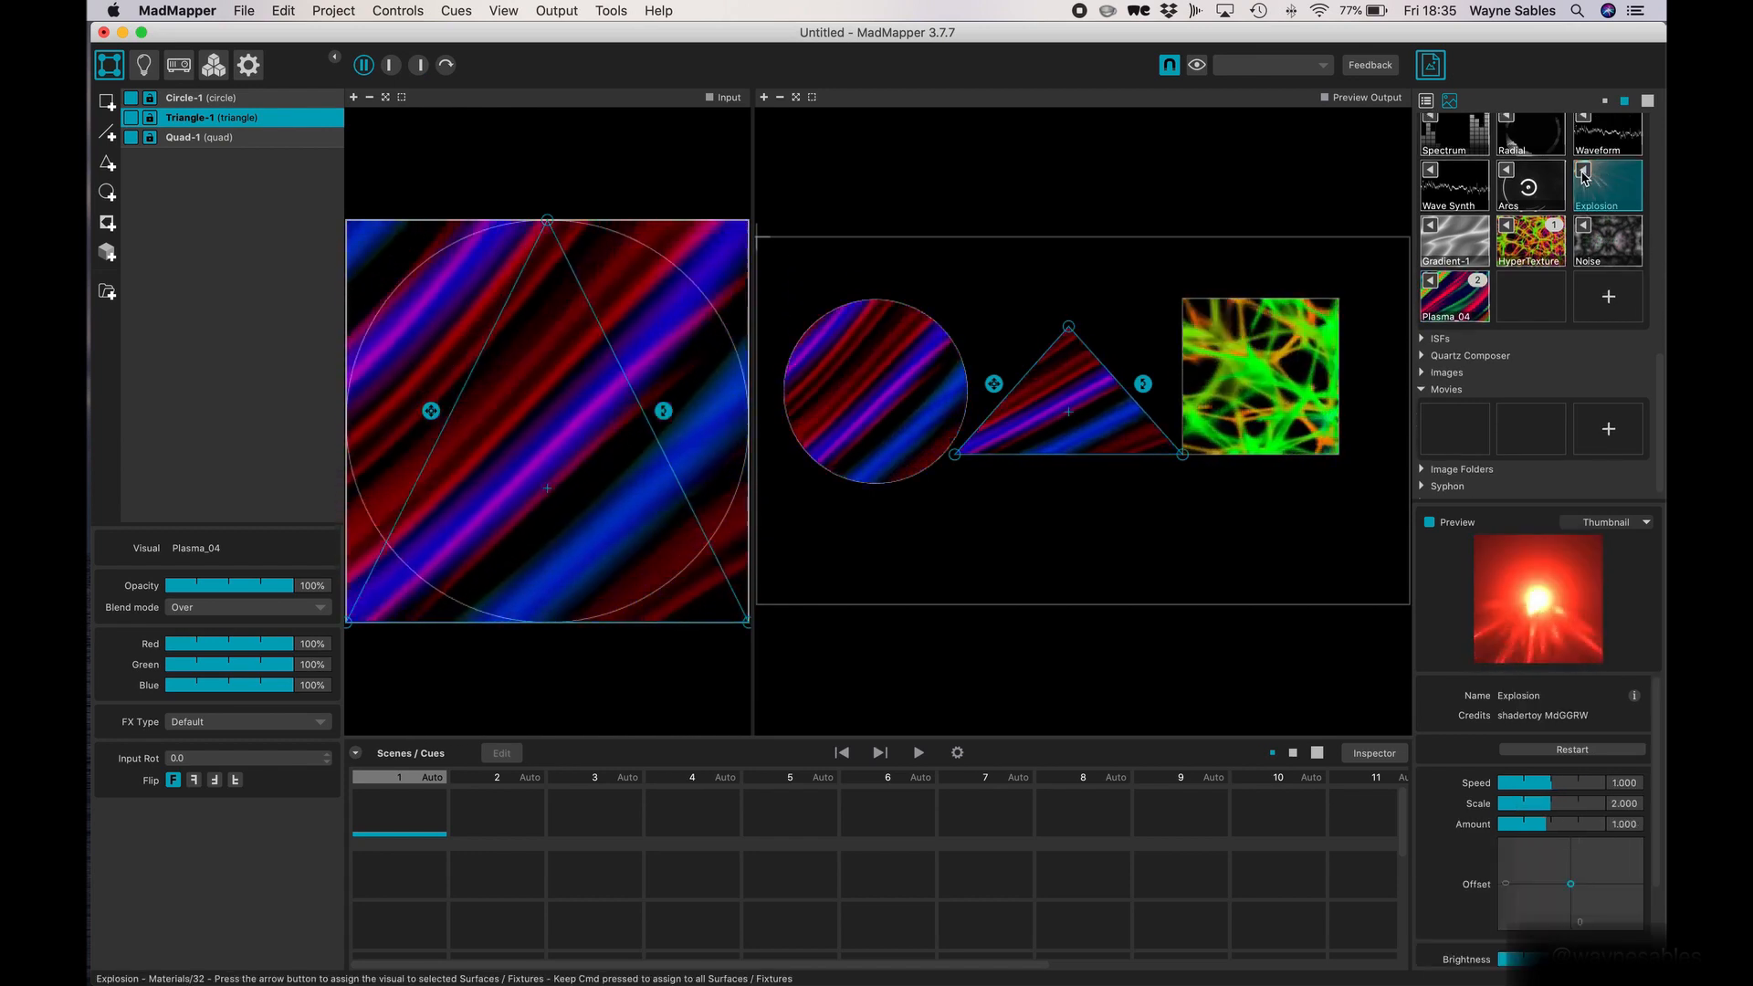
click(1583, 173)
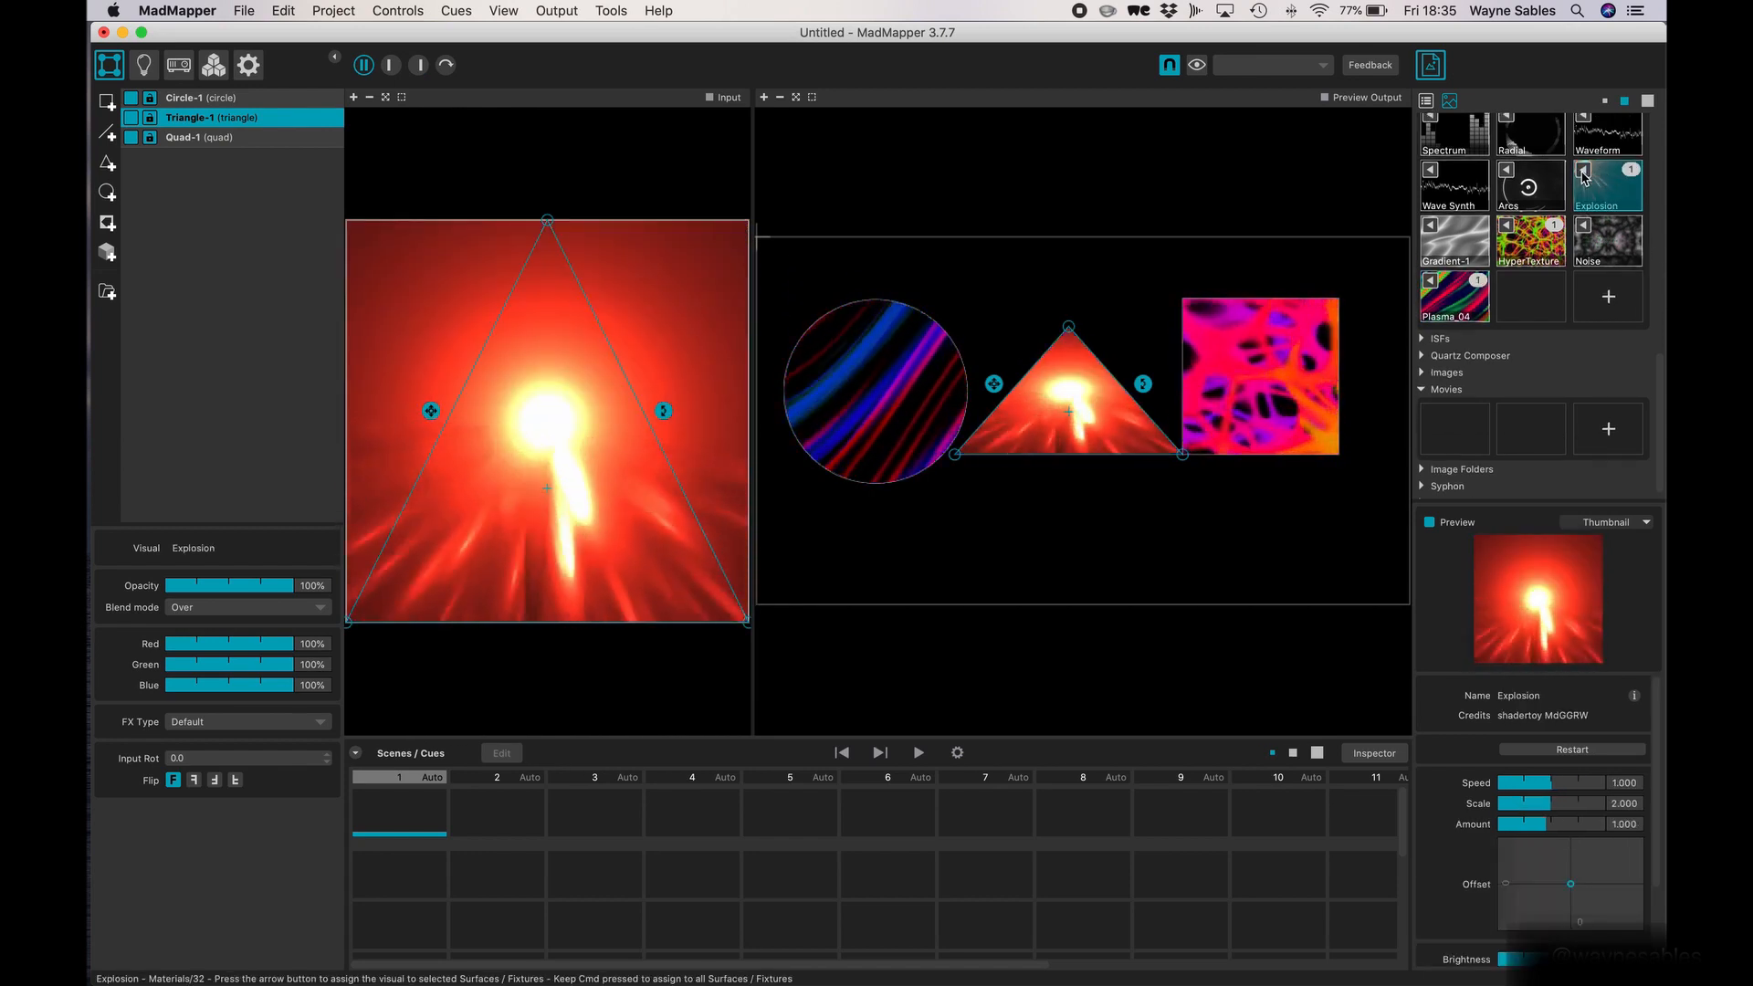
drag(546, 469, 555, 567)
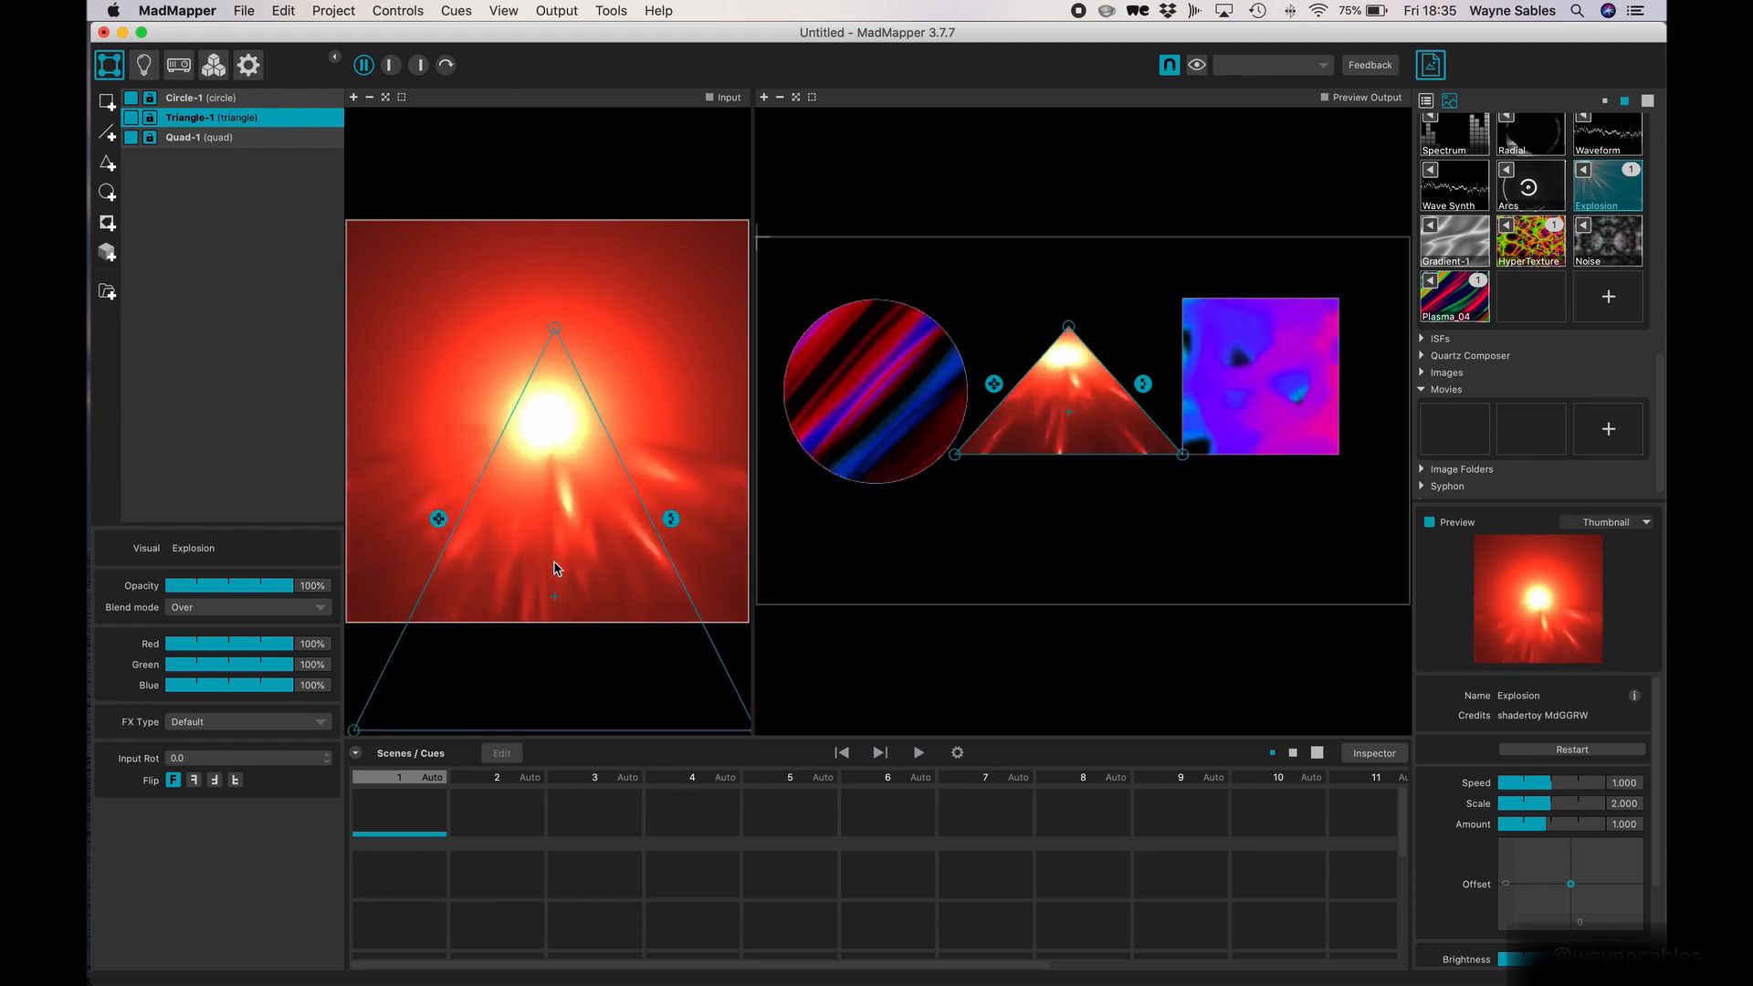
Step: Assign the Spectrum material to the circle
click(201, 98)
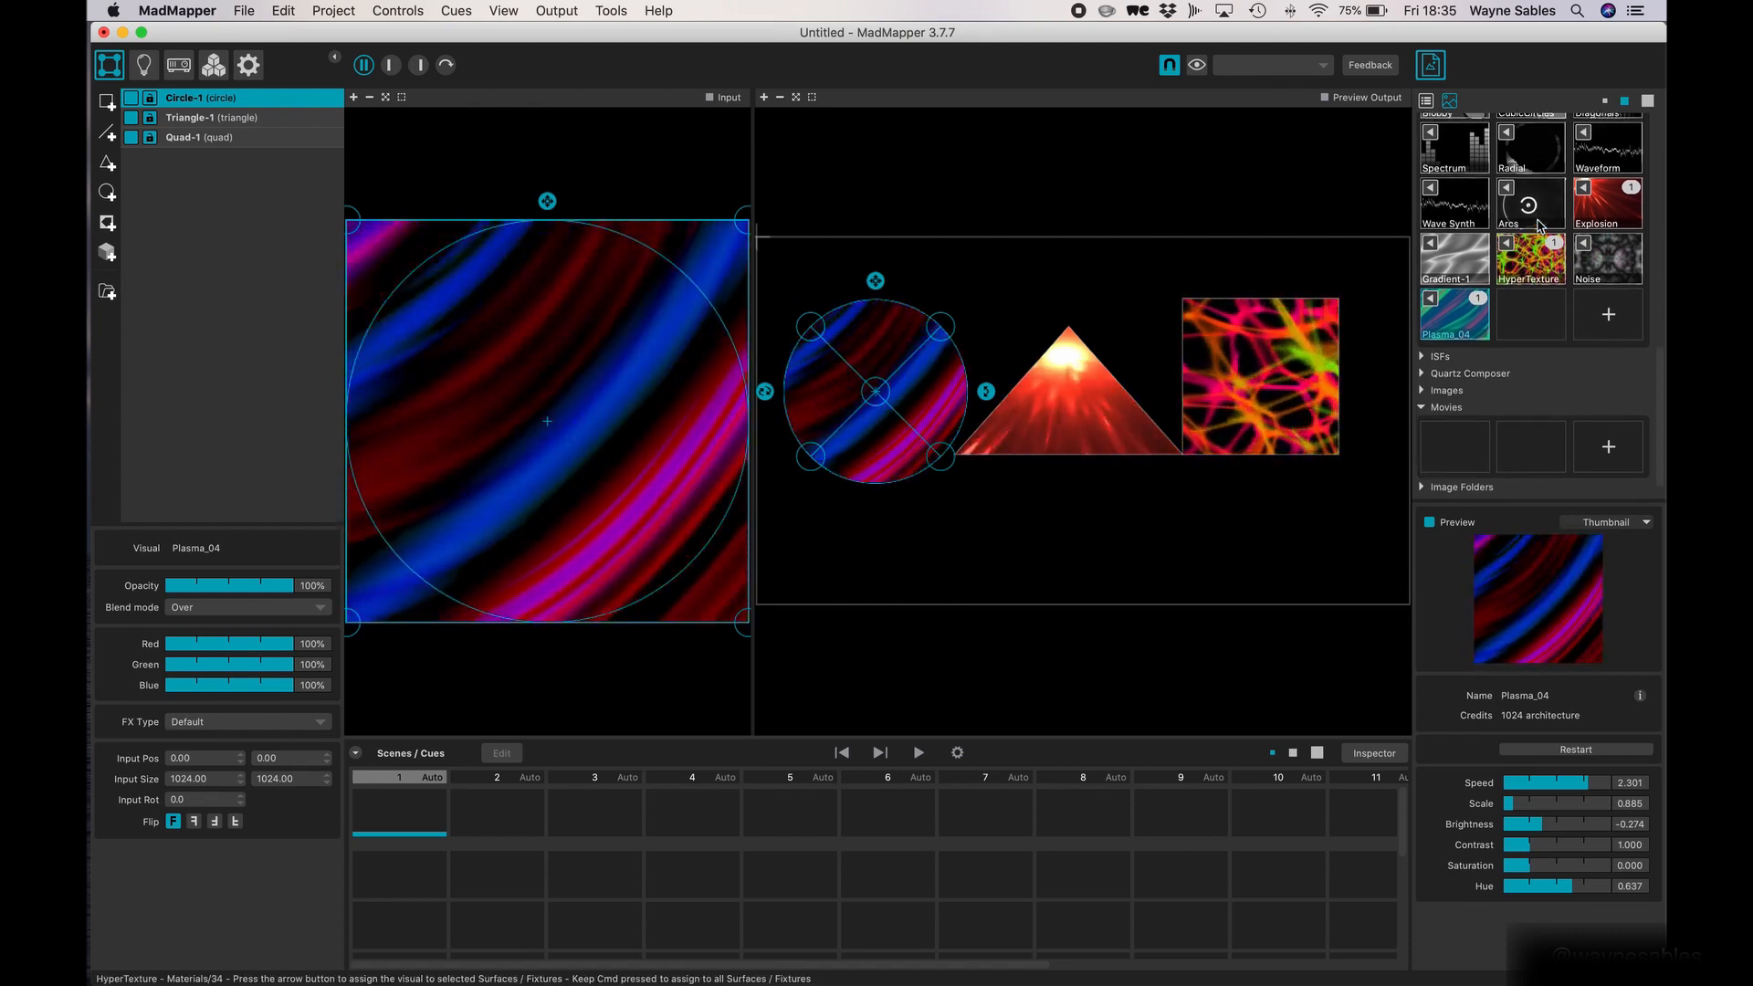
scroll(1539, 226, up, 3)
click(1429, 250)
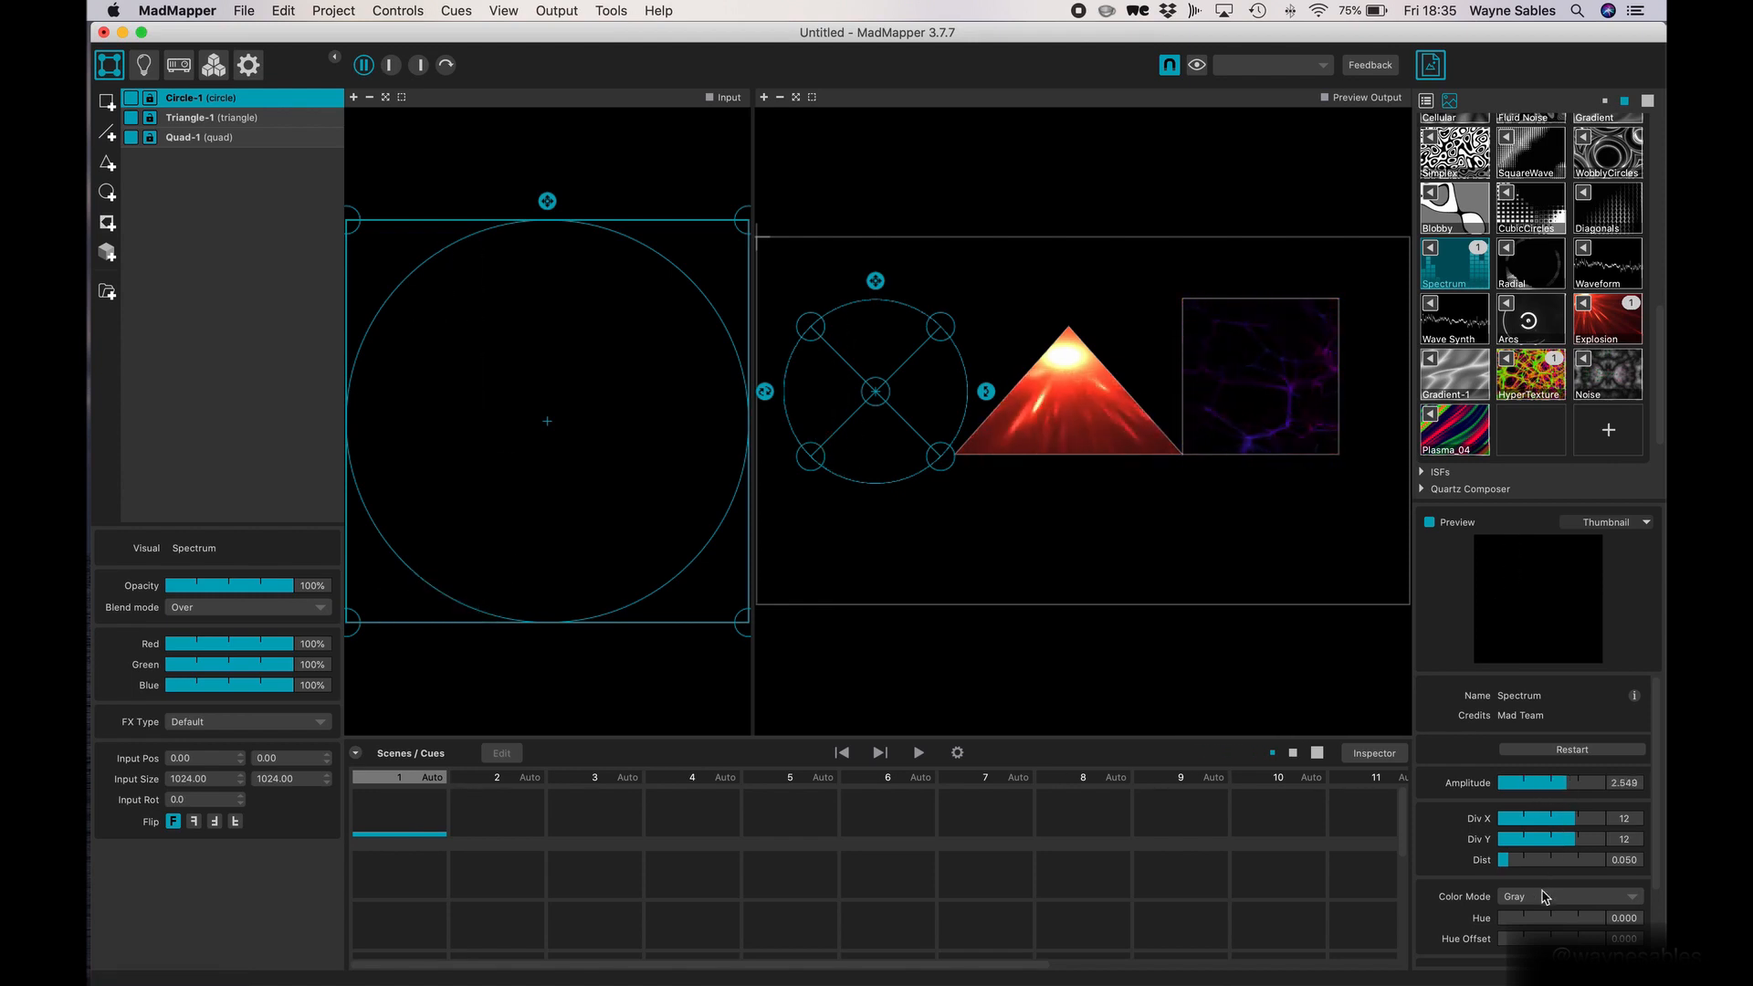
Step: Set the Spectrum material's color mode to Mad EQ and its hue to 0.425
click(1539, 921)
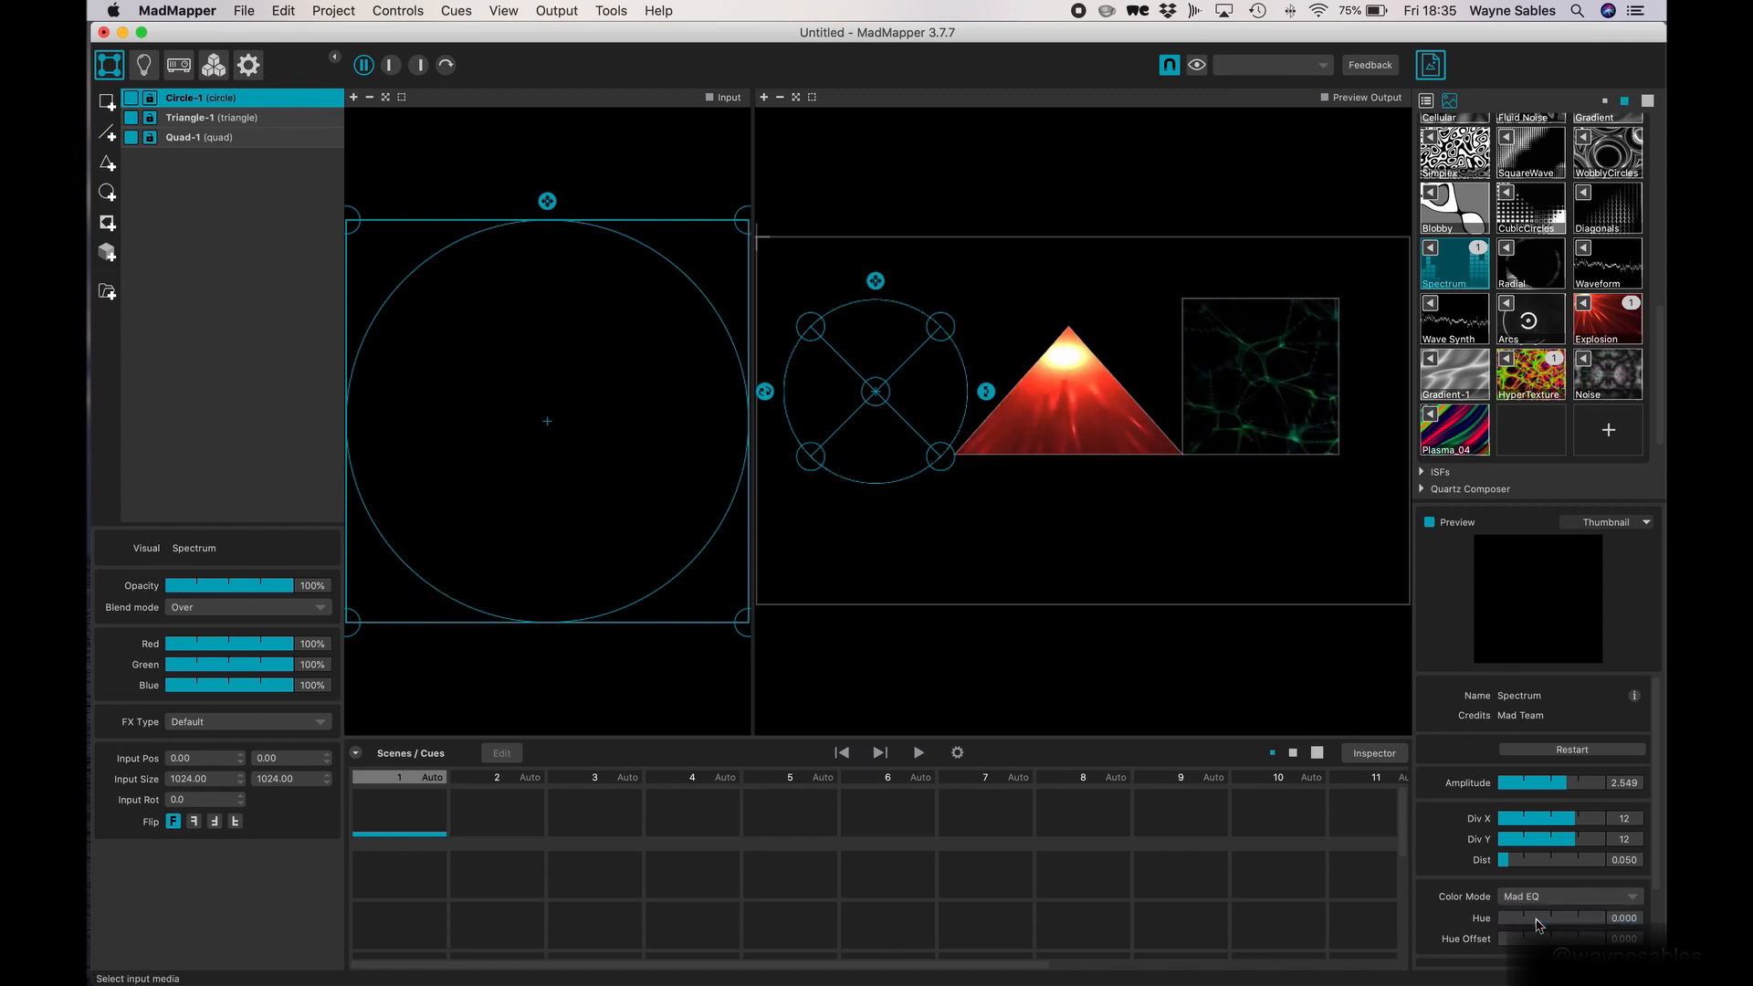
scroll(1539, 924, down, 2)
click(1527, 879)
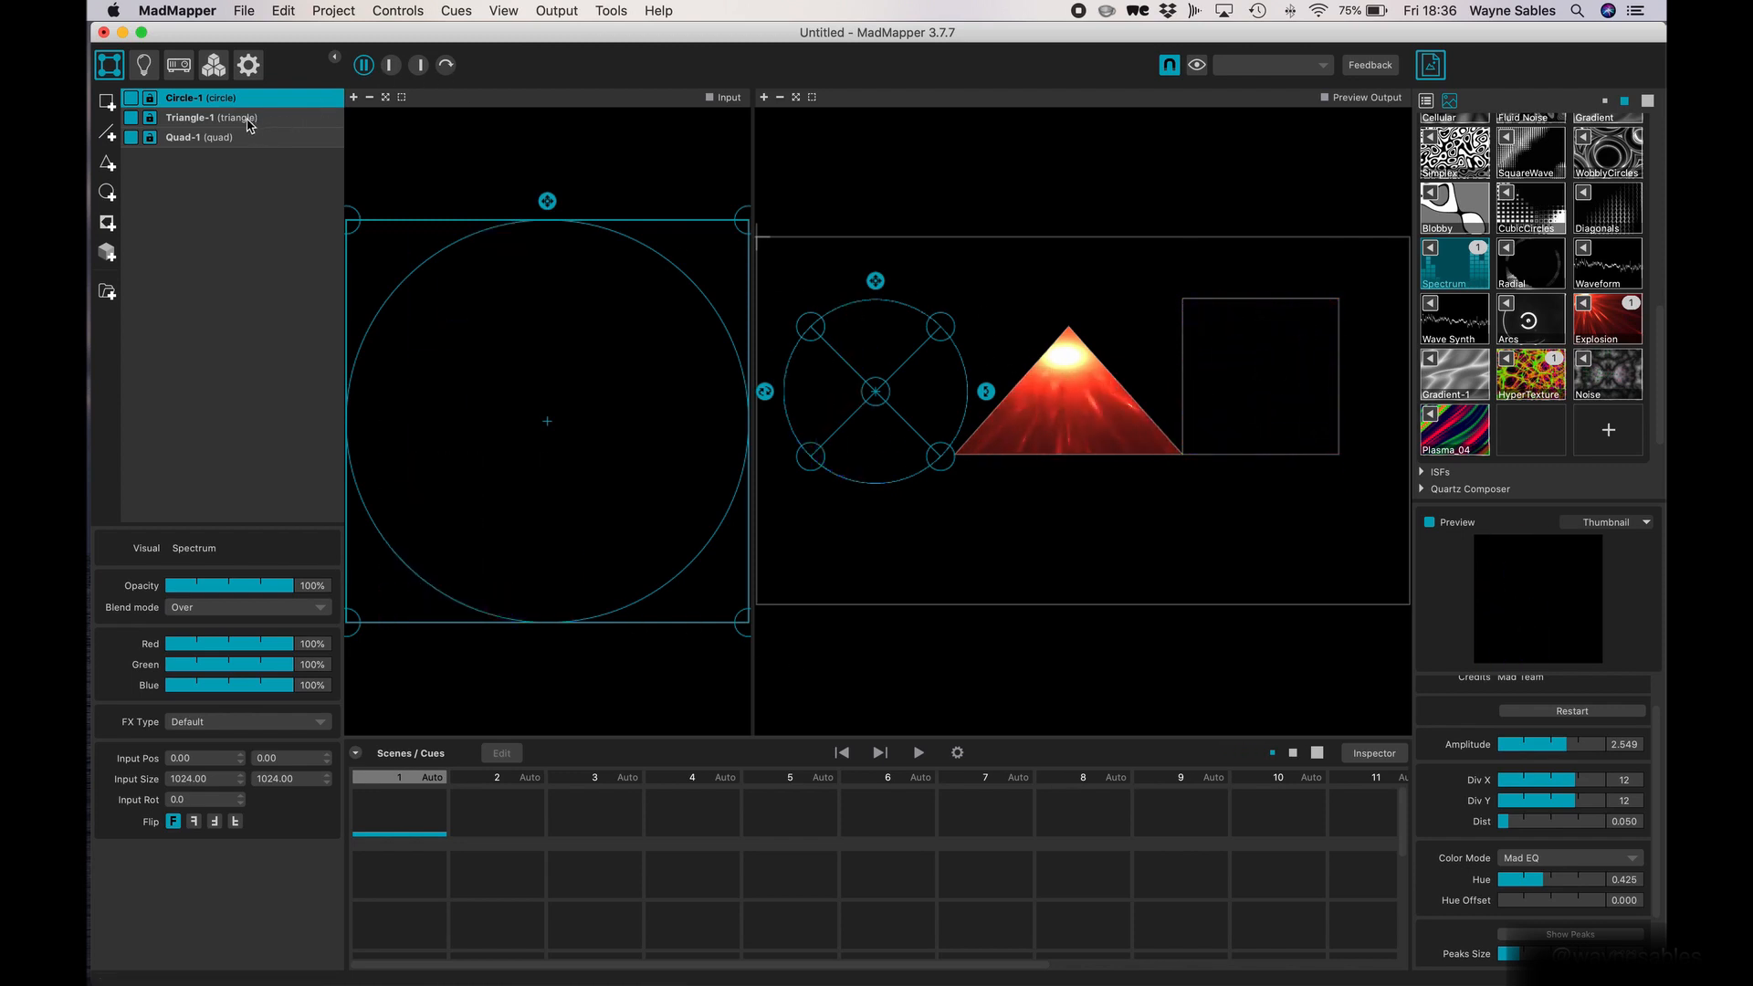
Step: Fade the quad's opacity to 0% and back to 100%, and set its blend mode to Over premultiplied
click(203, 137)
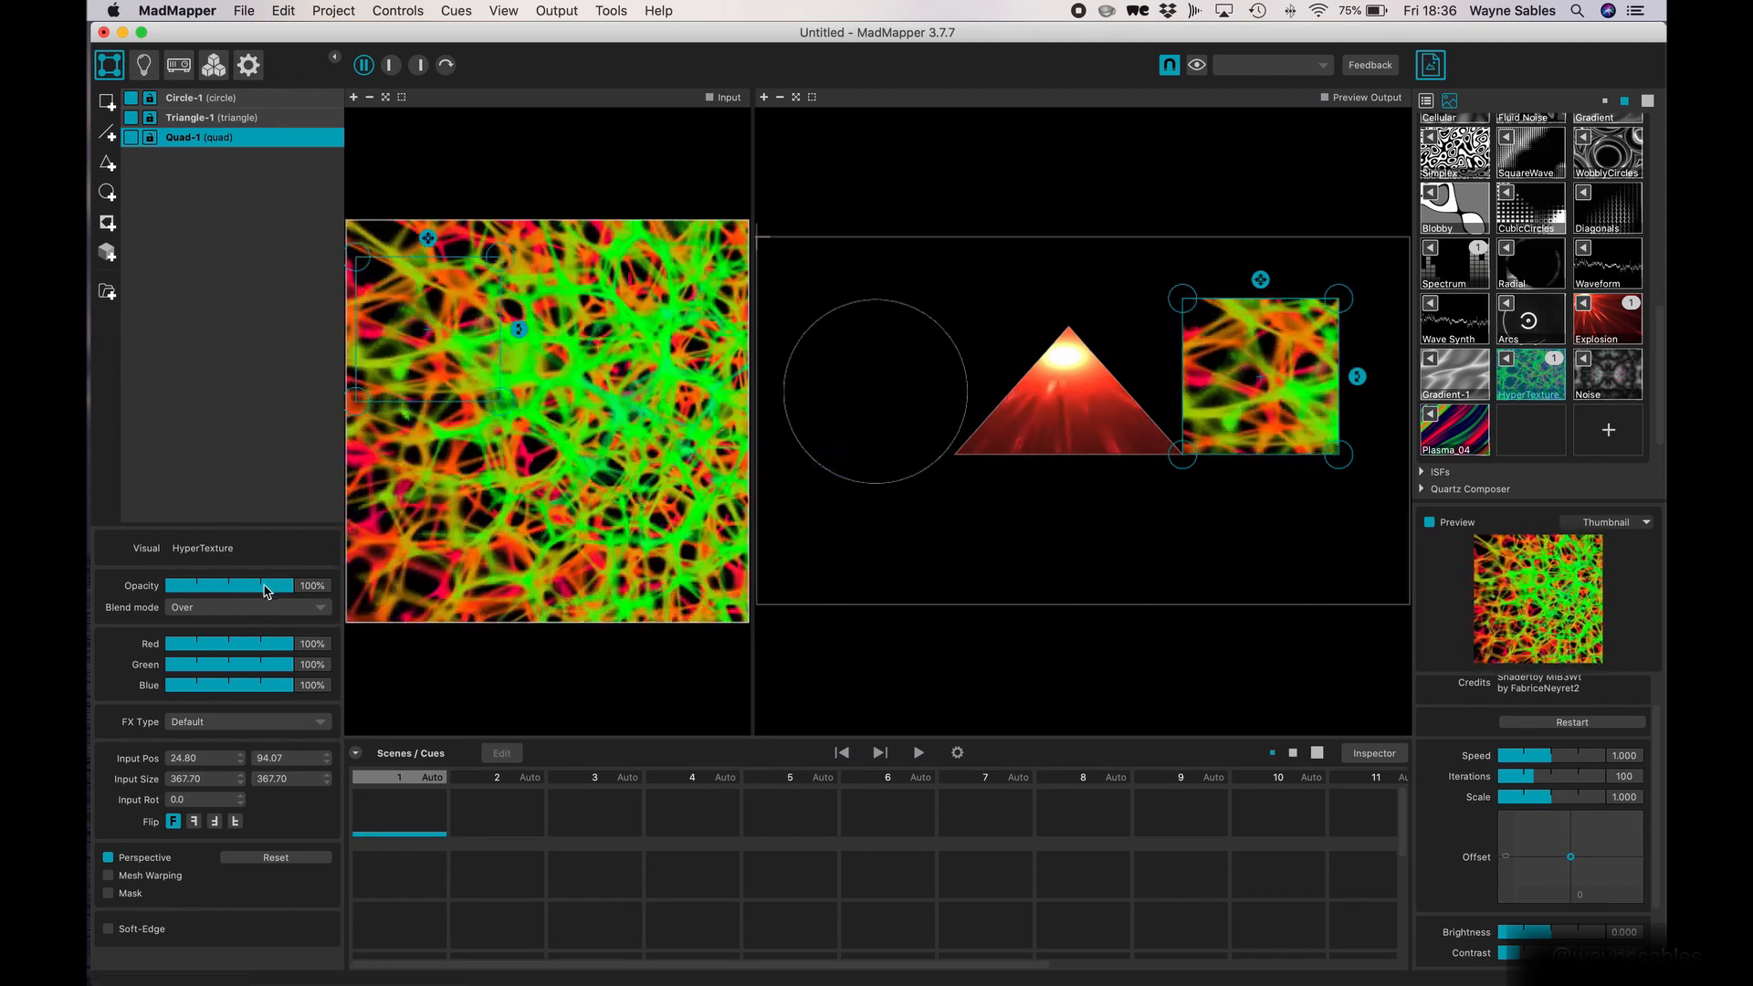
drag(266, 591, 229, 590)
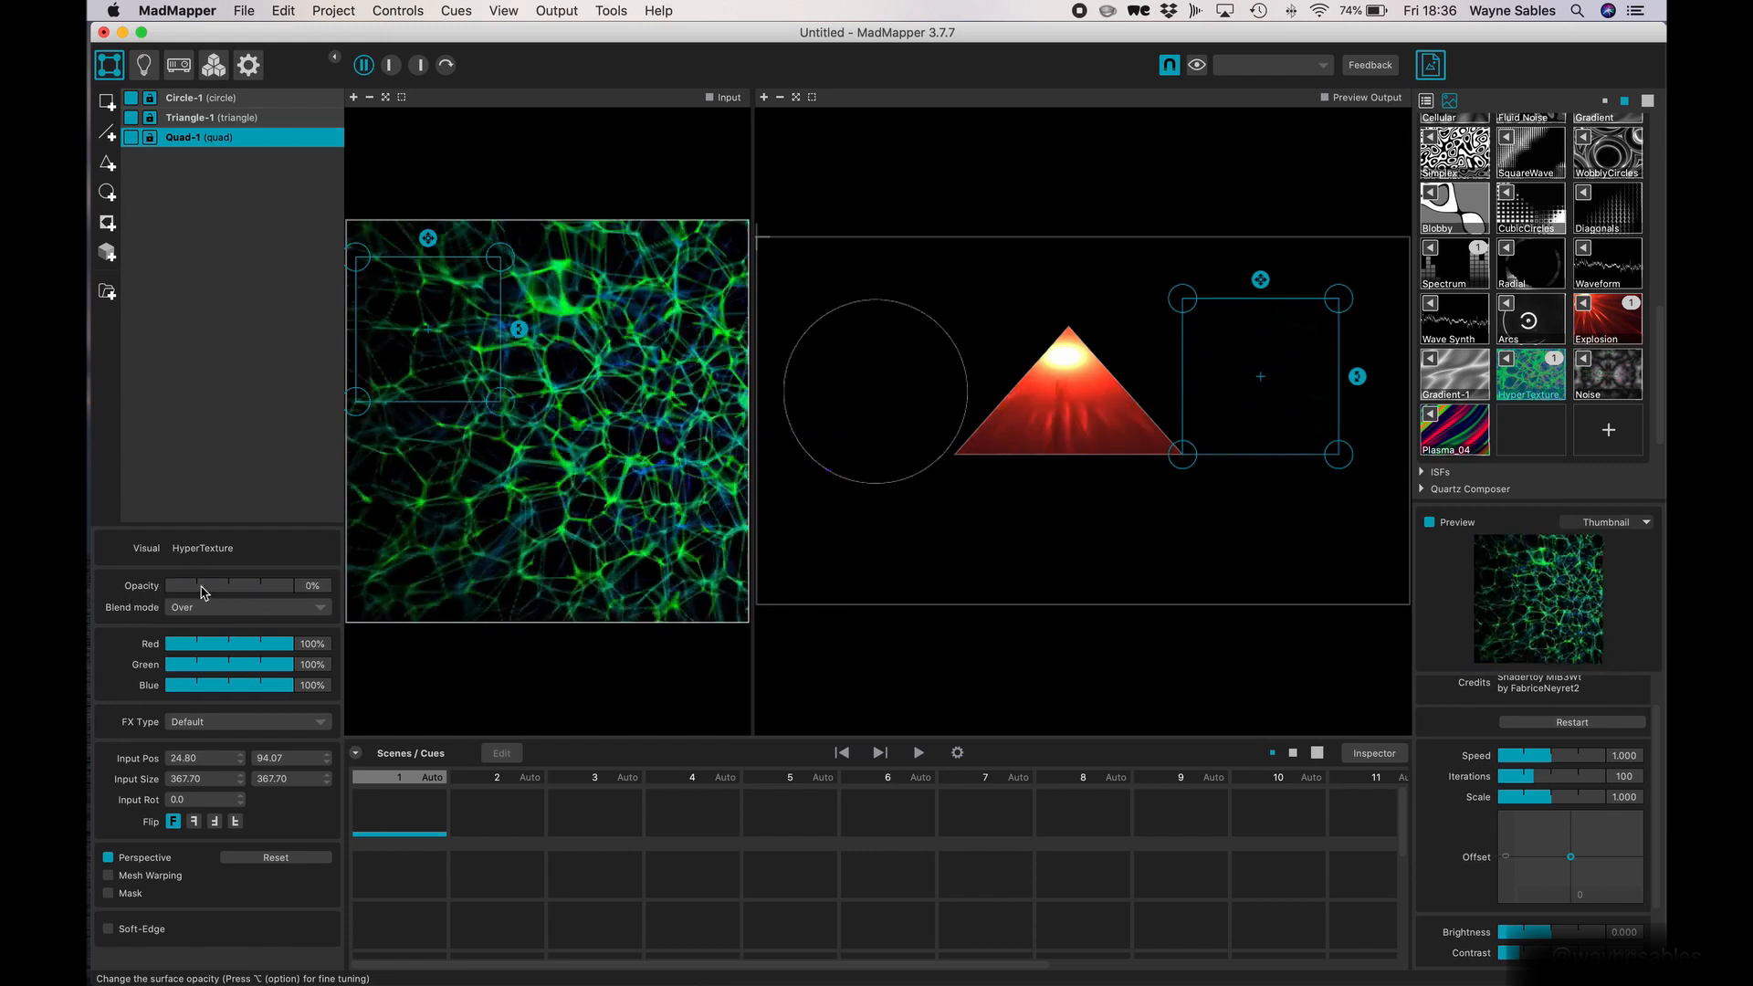
drag(203, 592, 301, 585)
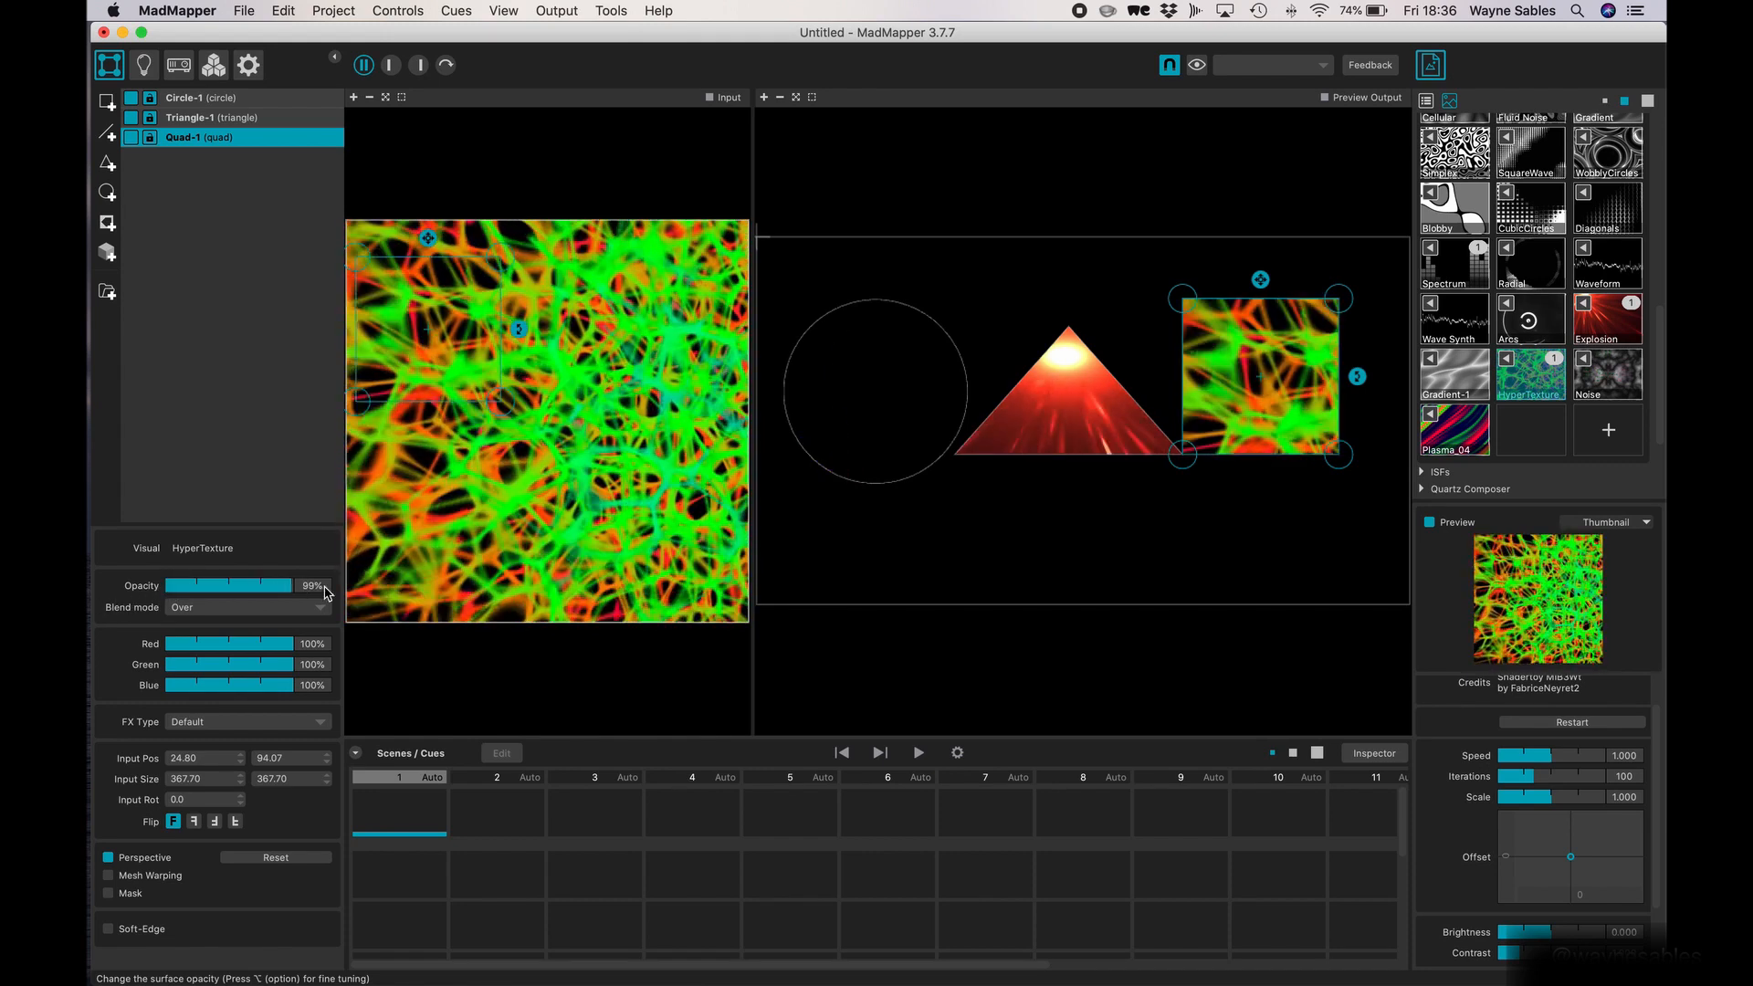
click(319, 608)
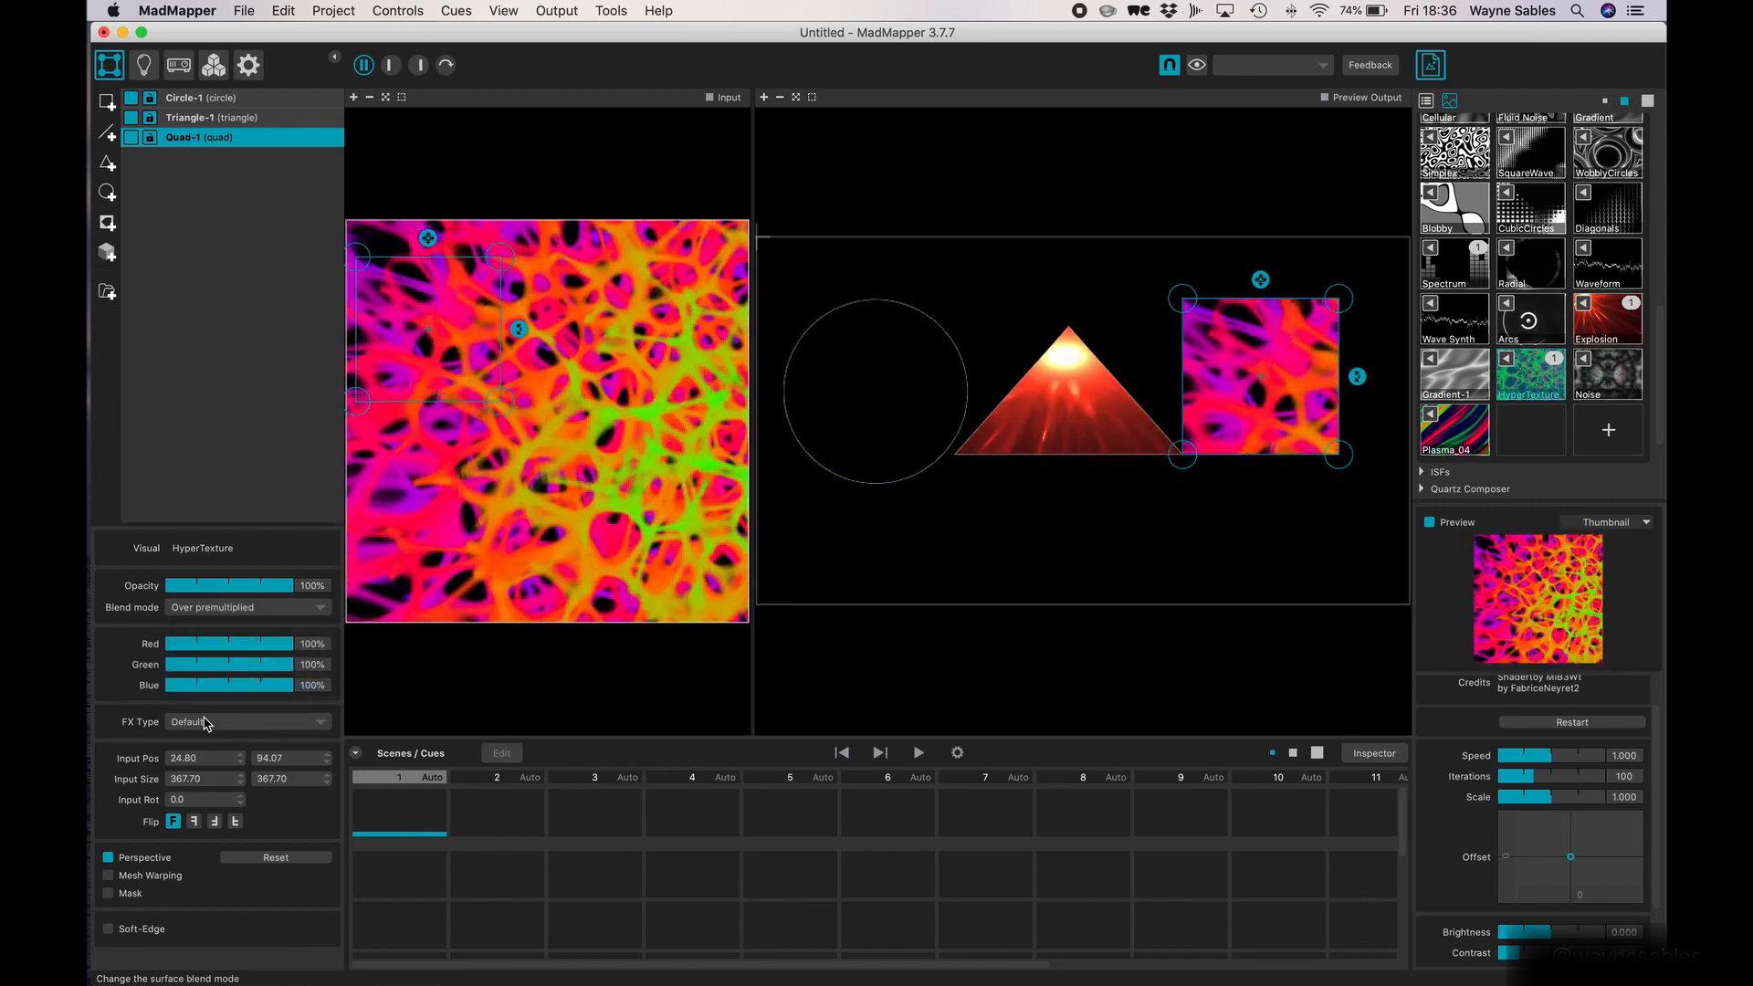
Step: Apply the Color Controls effect to the quad with contrast 2.992 and saturation -0.089, and set its input flip to the fourth orientation
click(208, 723)
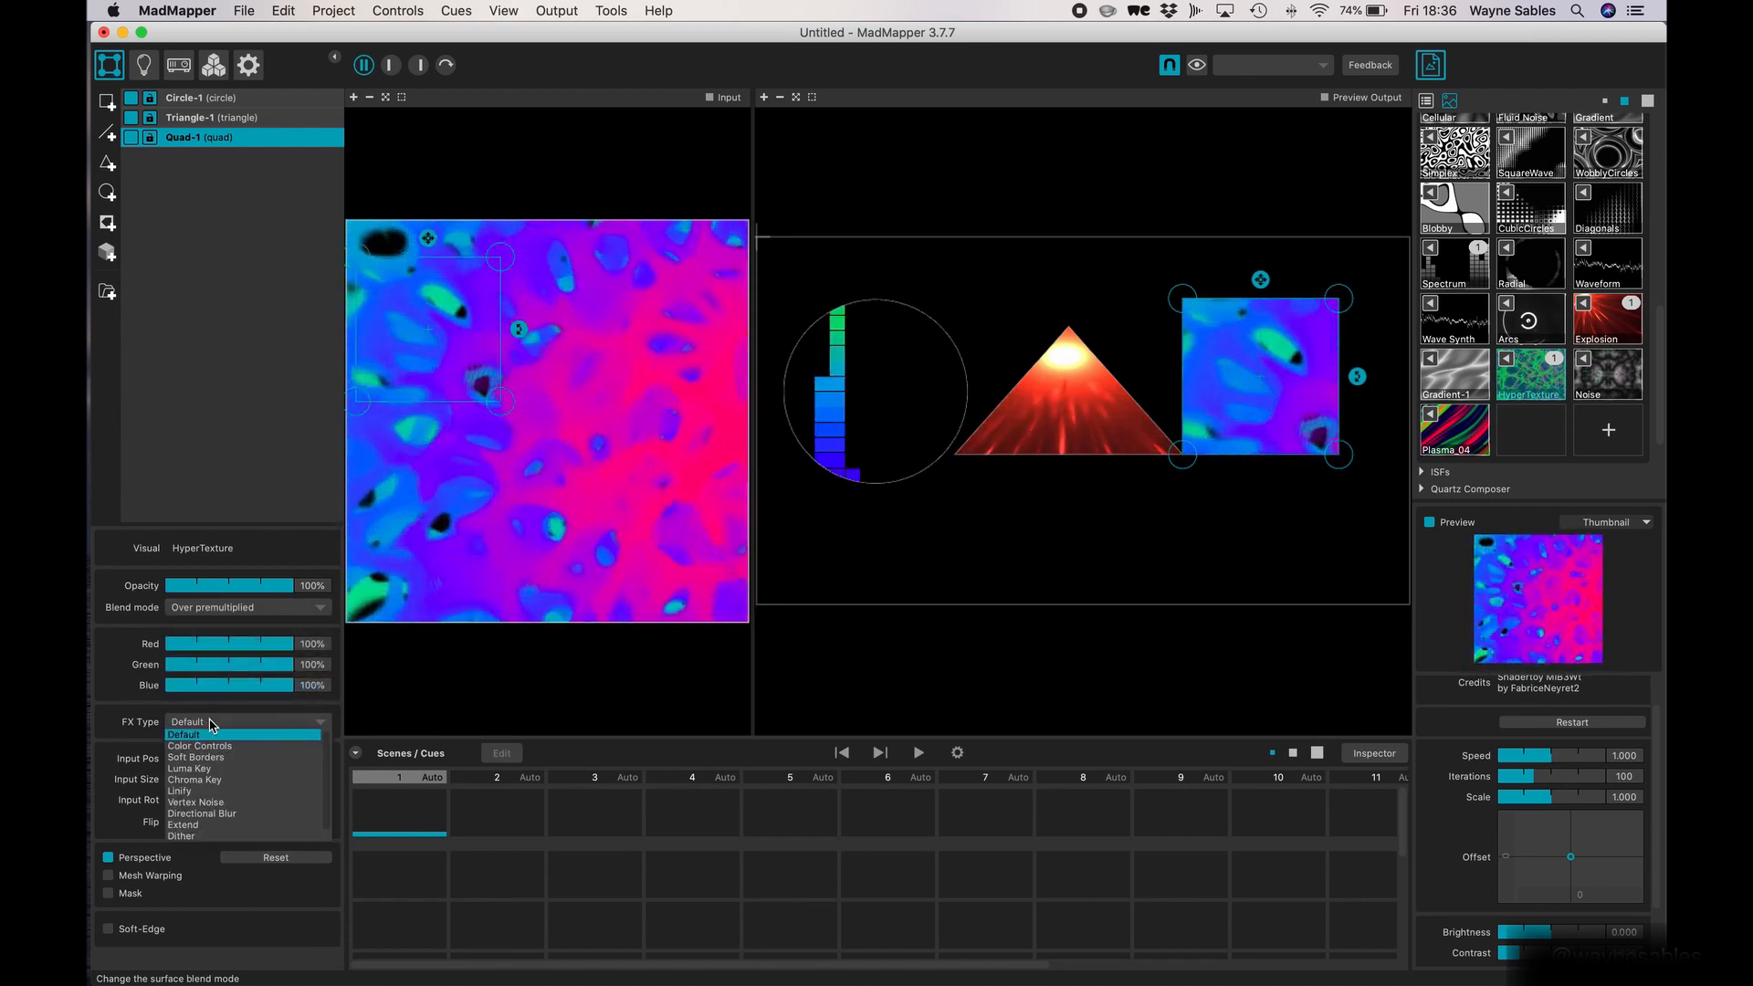
click(215, 747)
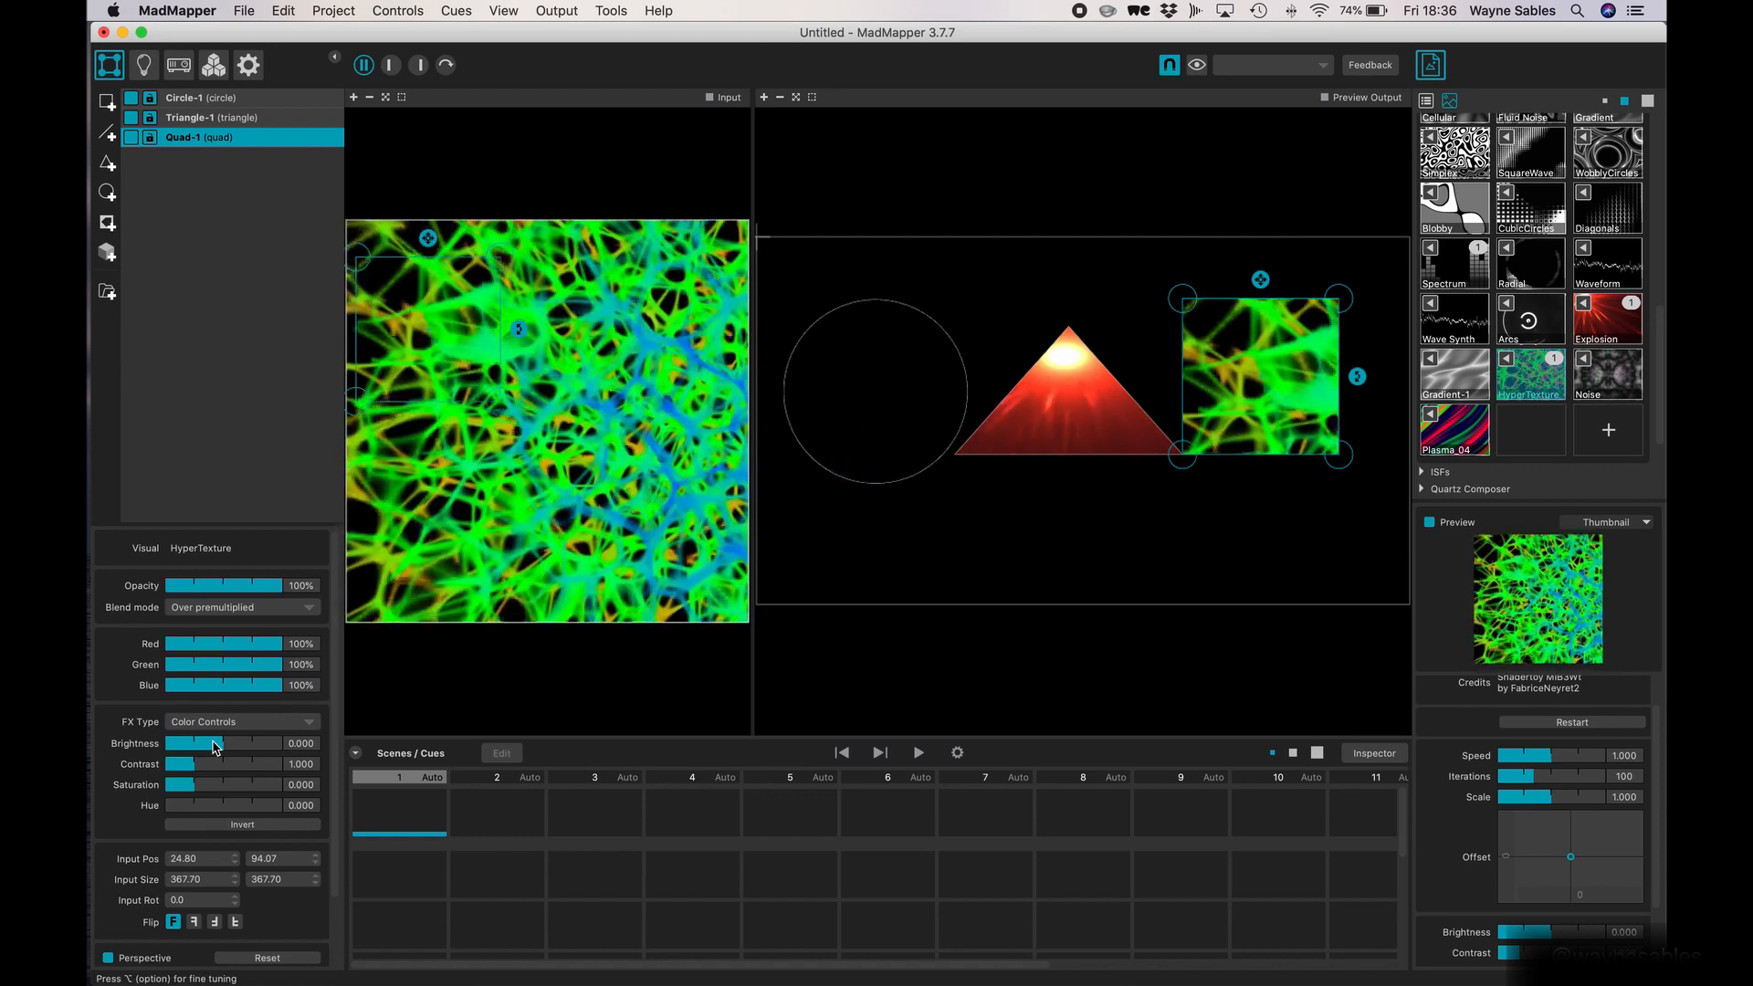
right_click(219, 746)
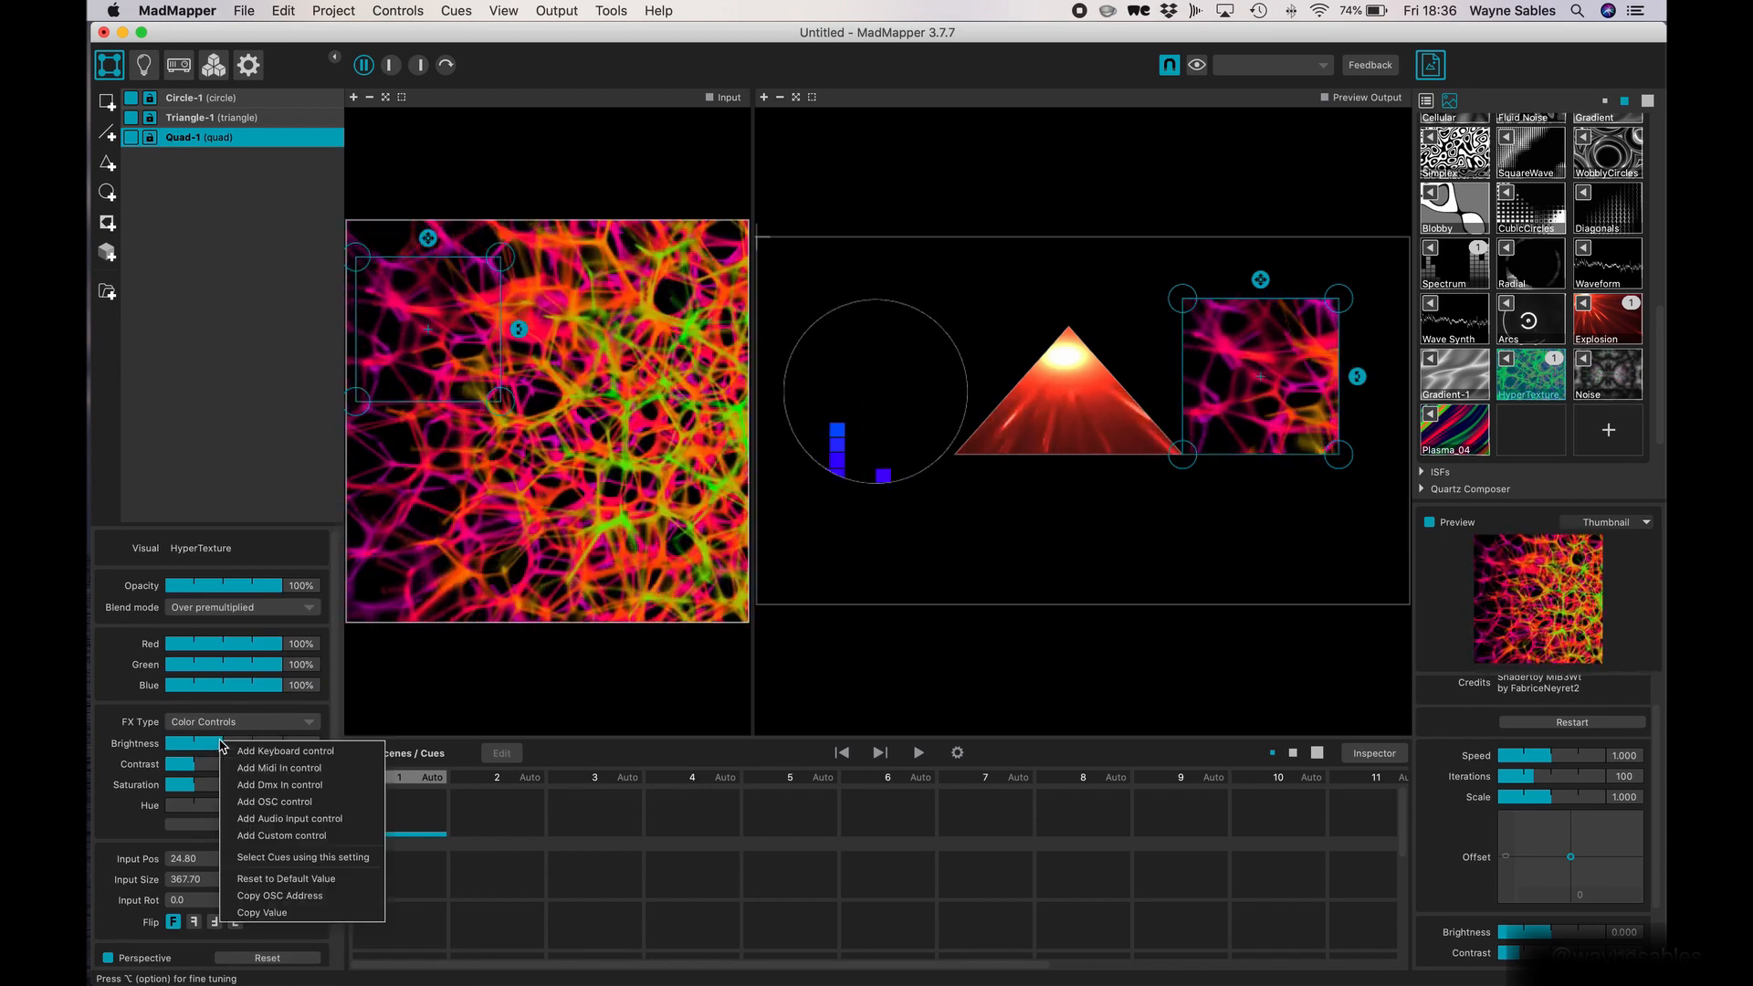
click(217, 769)
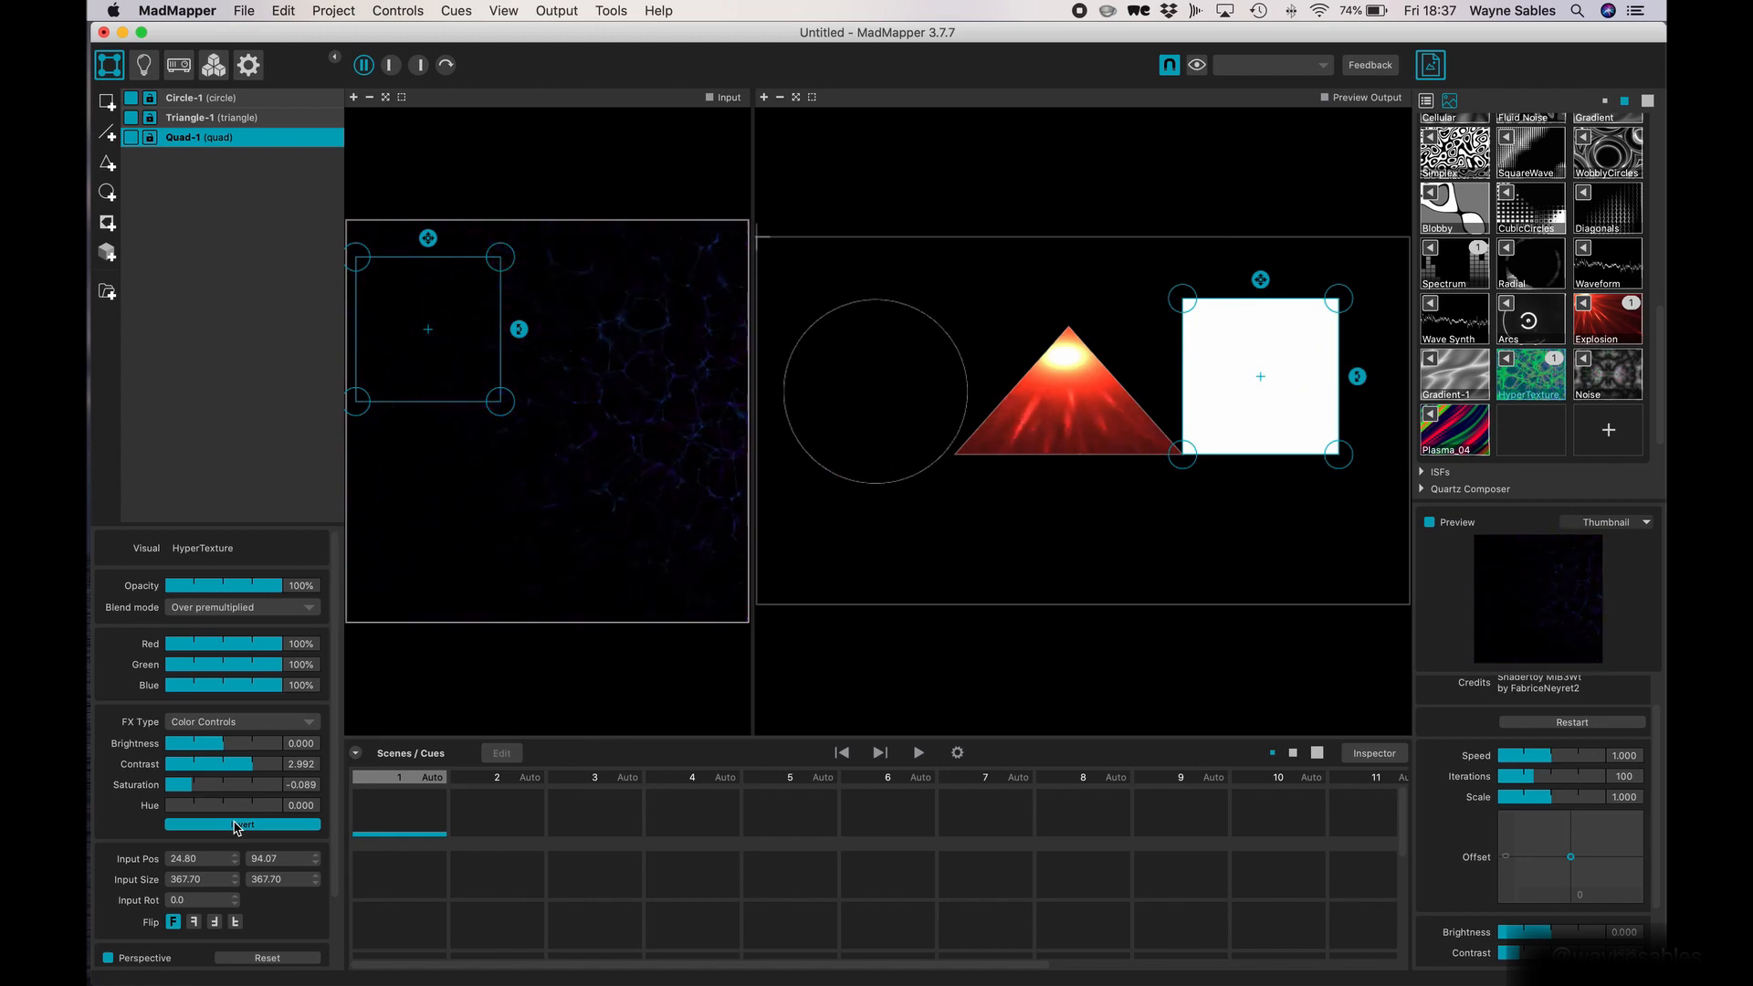
click(195, 922)
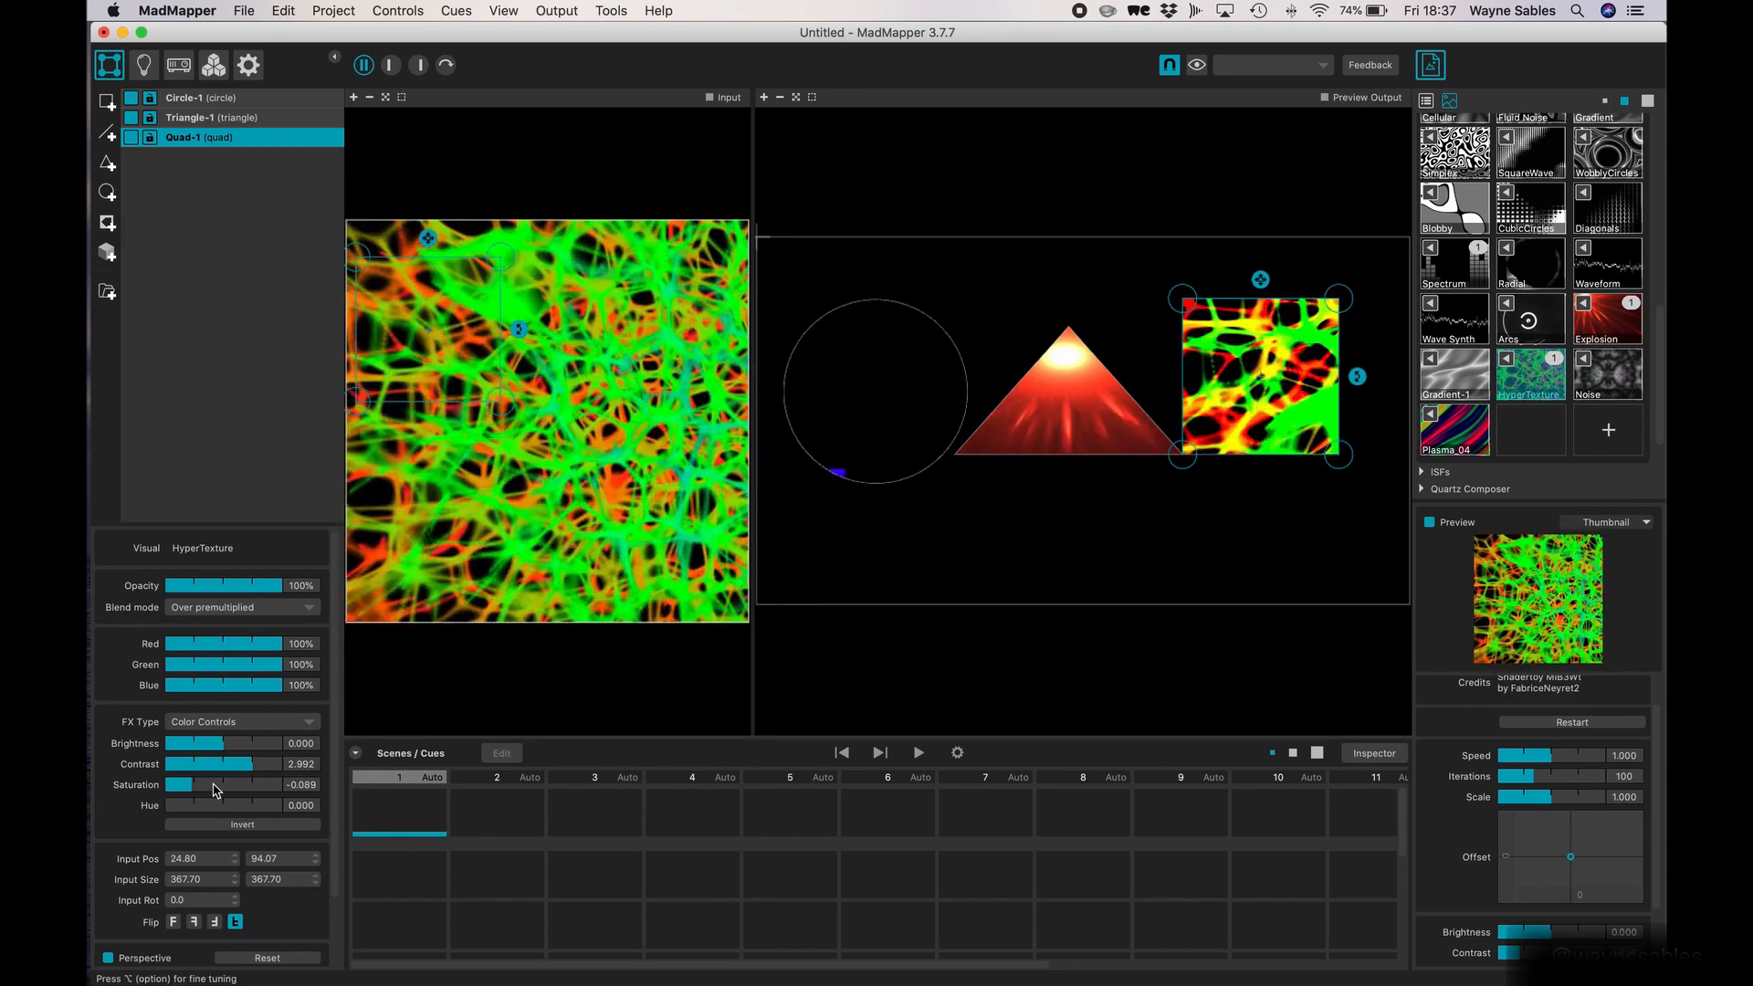
Step: Try the Vertex Noise effect on the quad with noise power 0.659, and return its FX type to Default
click(218, 723)
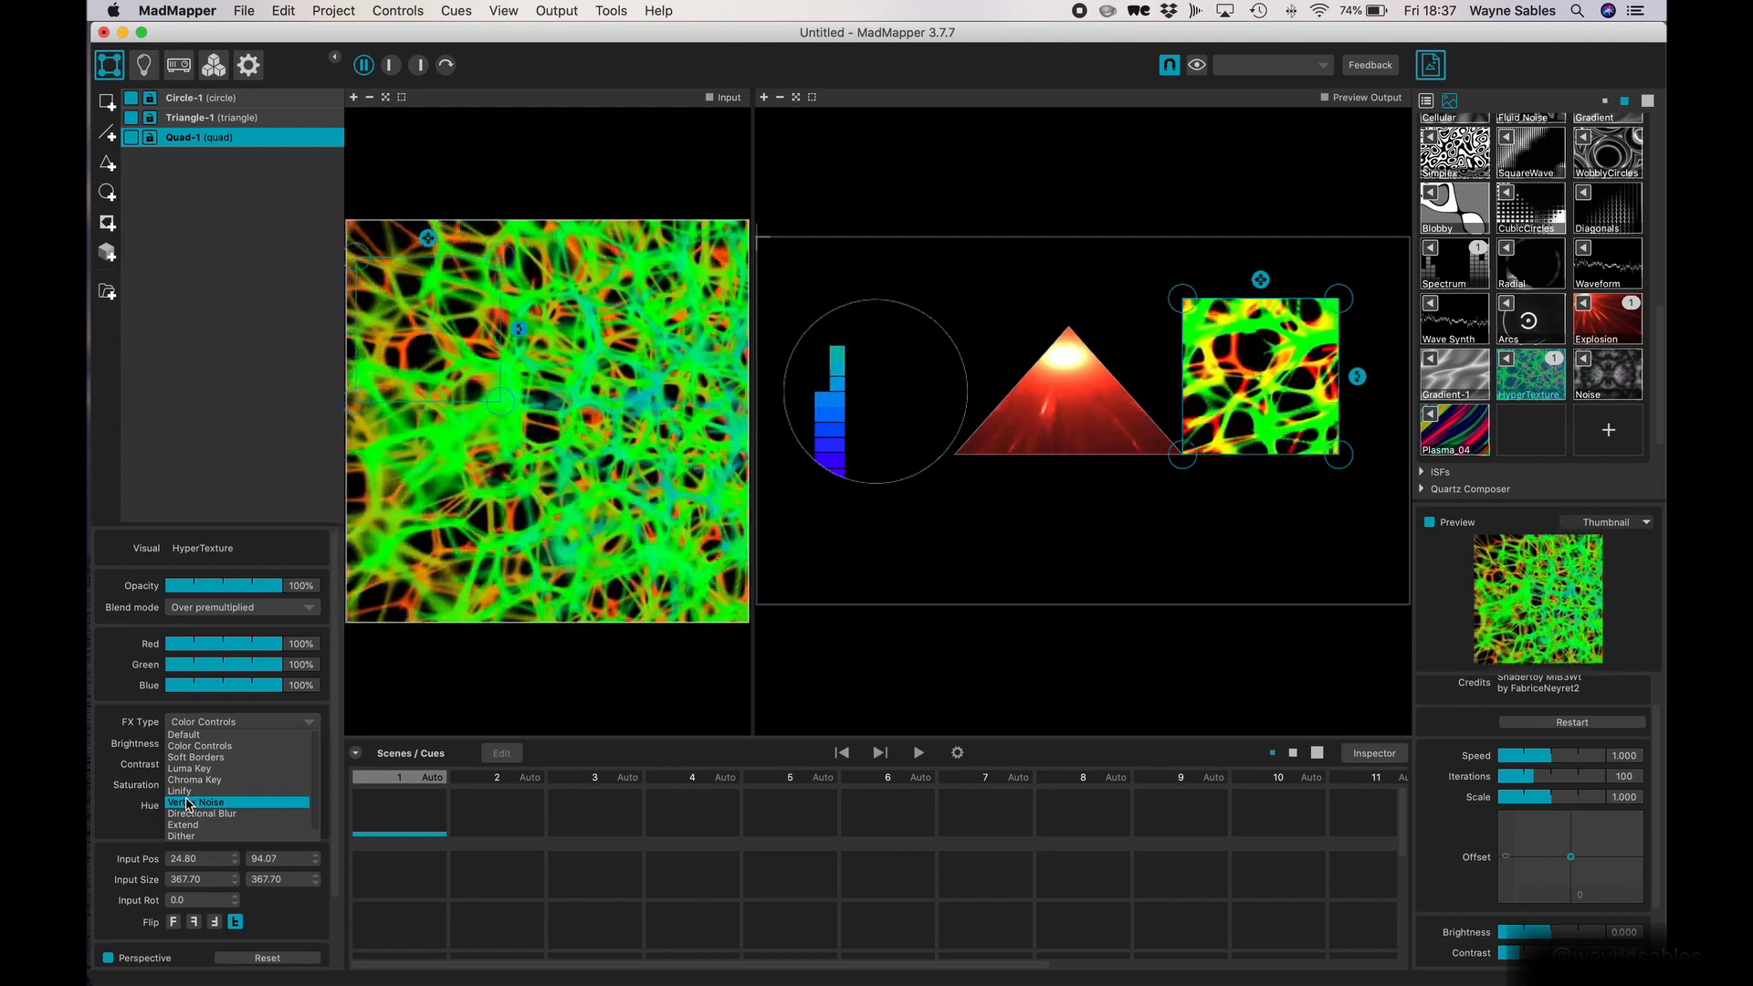
click(188, 804)
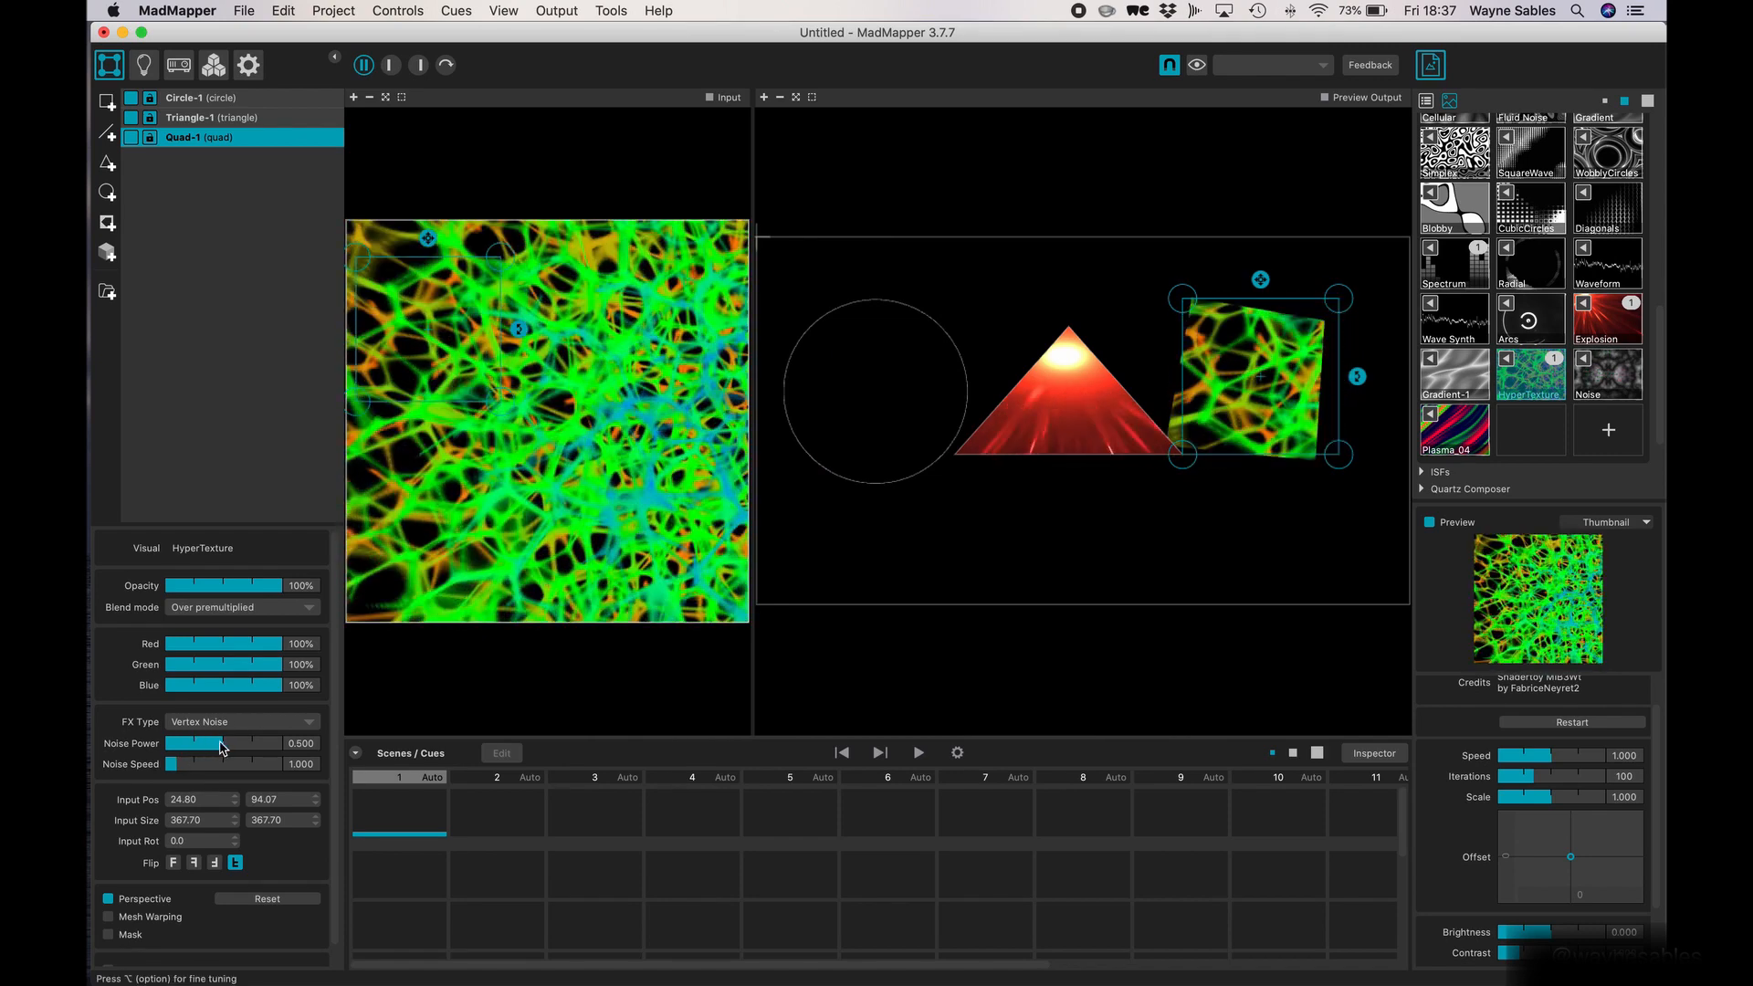
drag(254, 746, 247, 747)
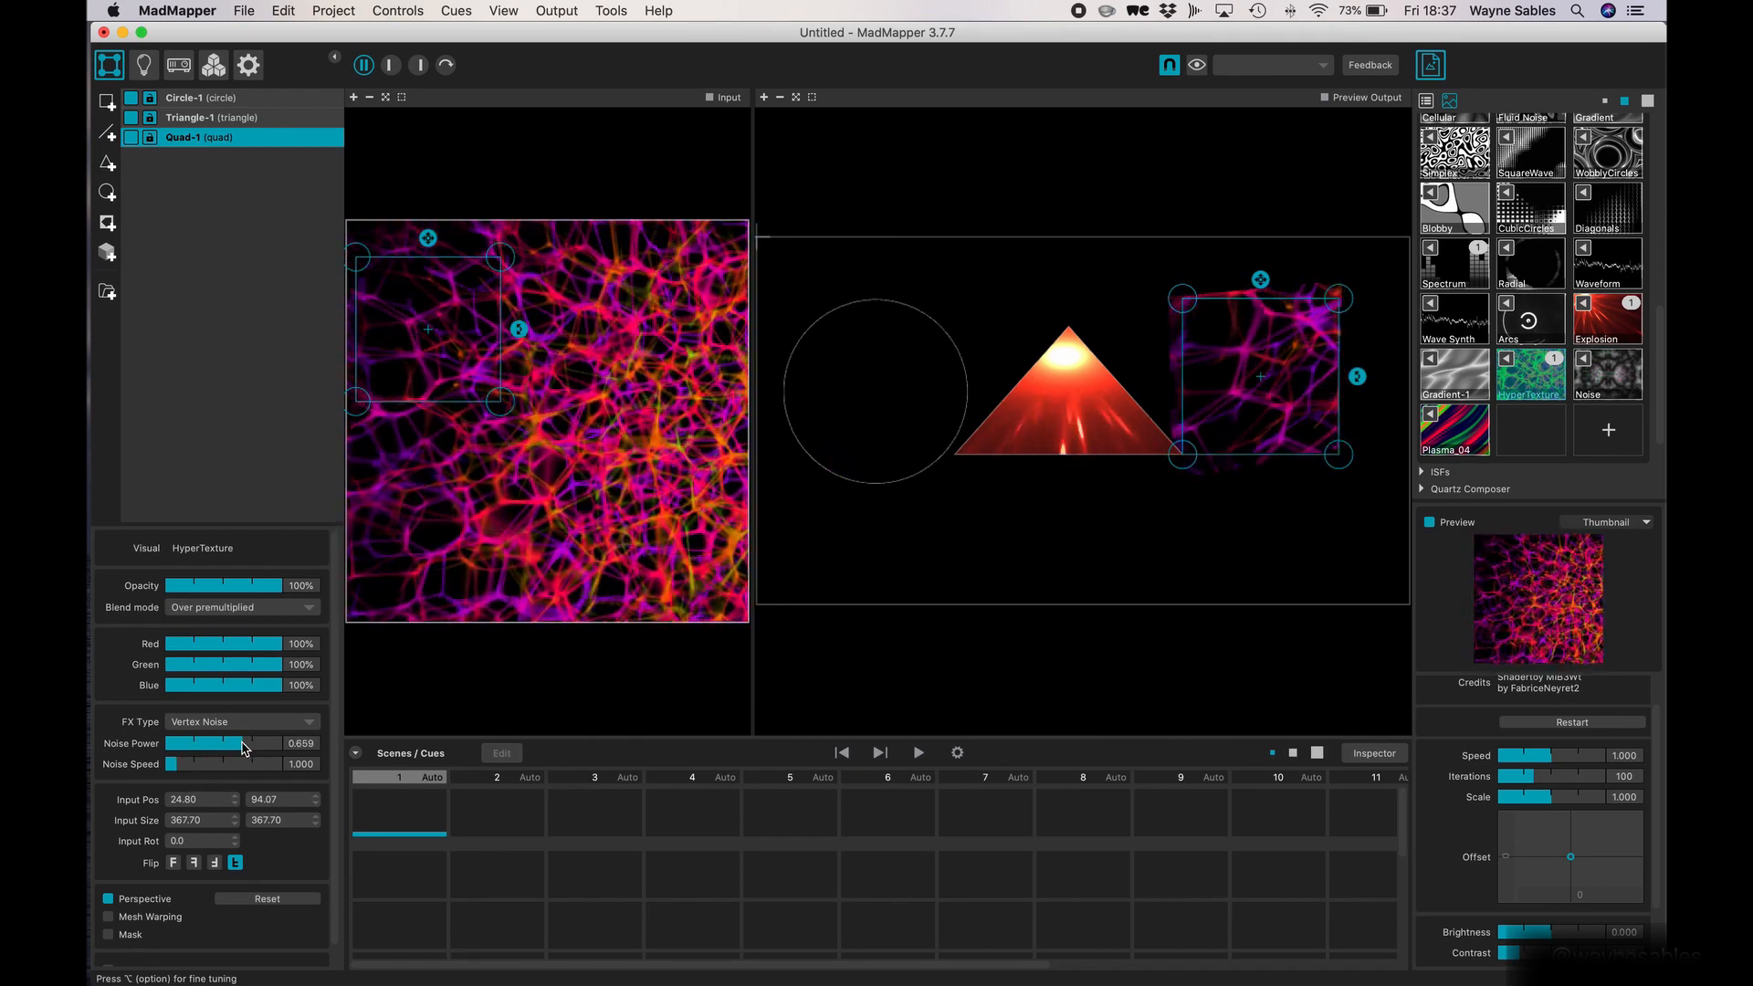
click(239, 721)
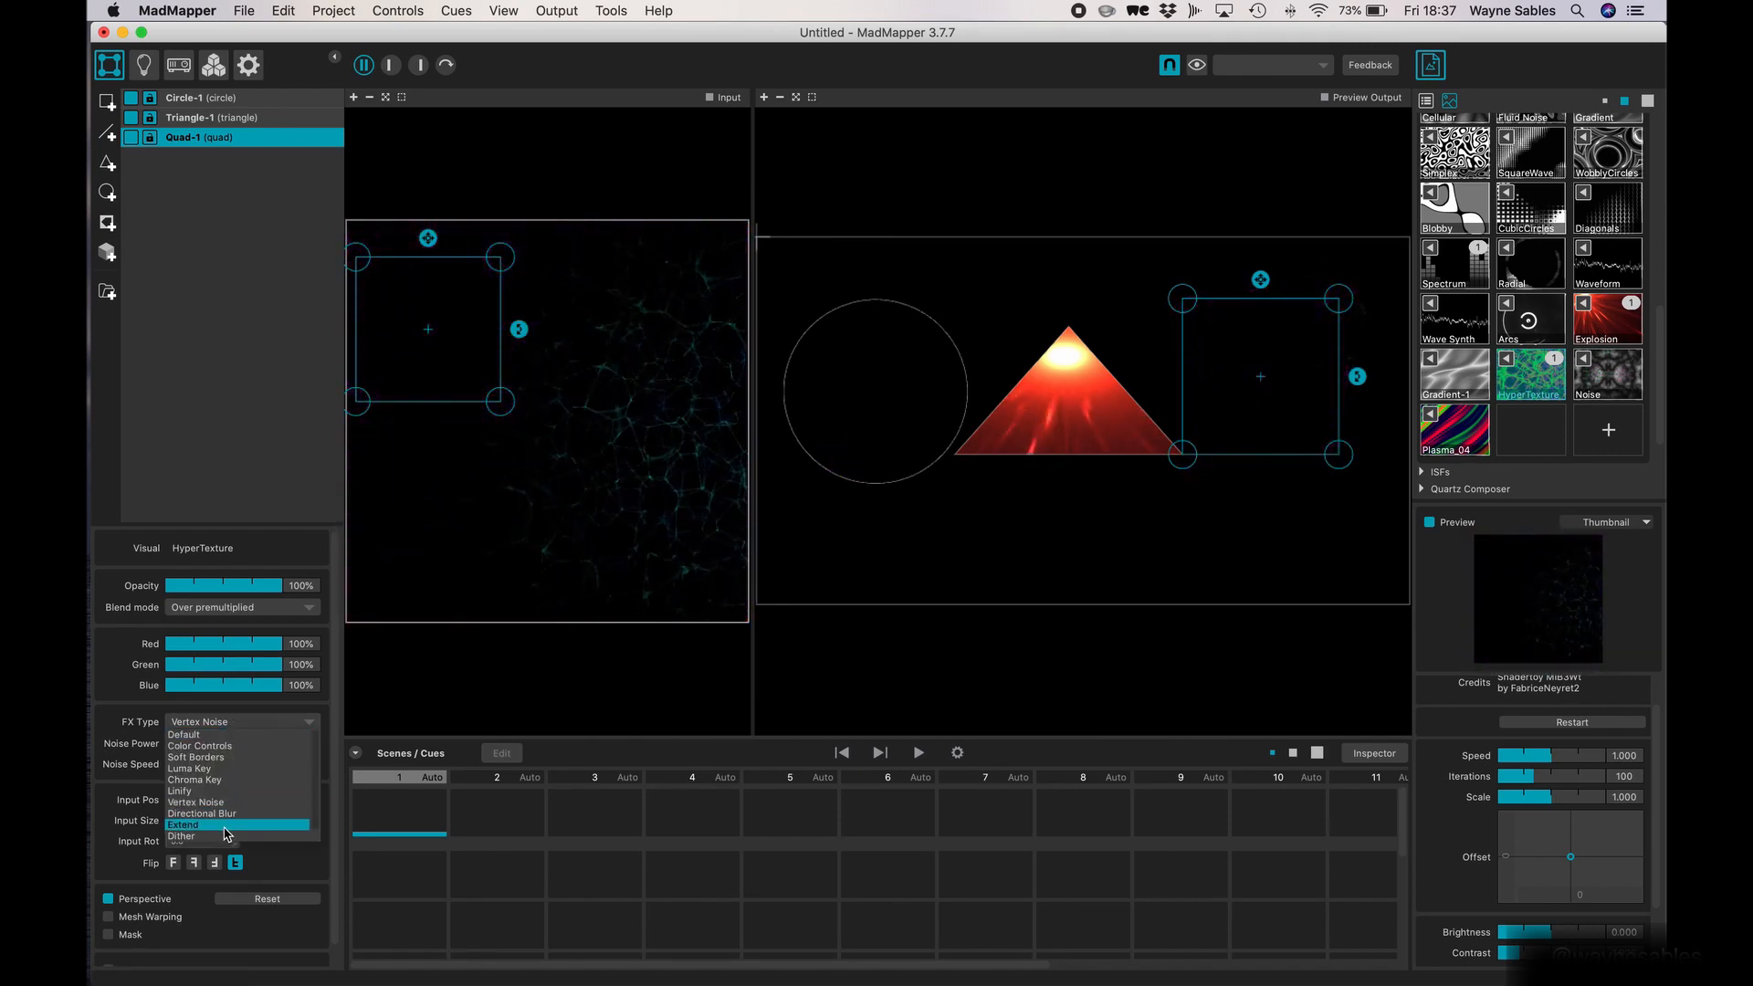
click(203, 734)
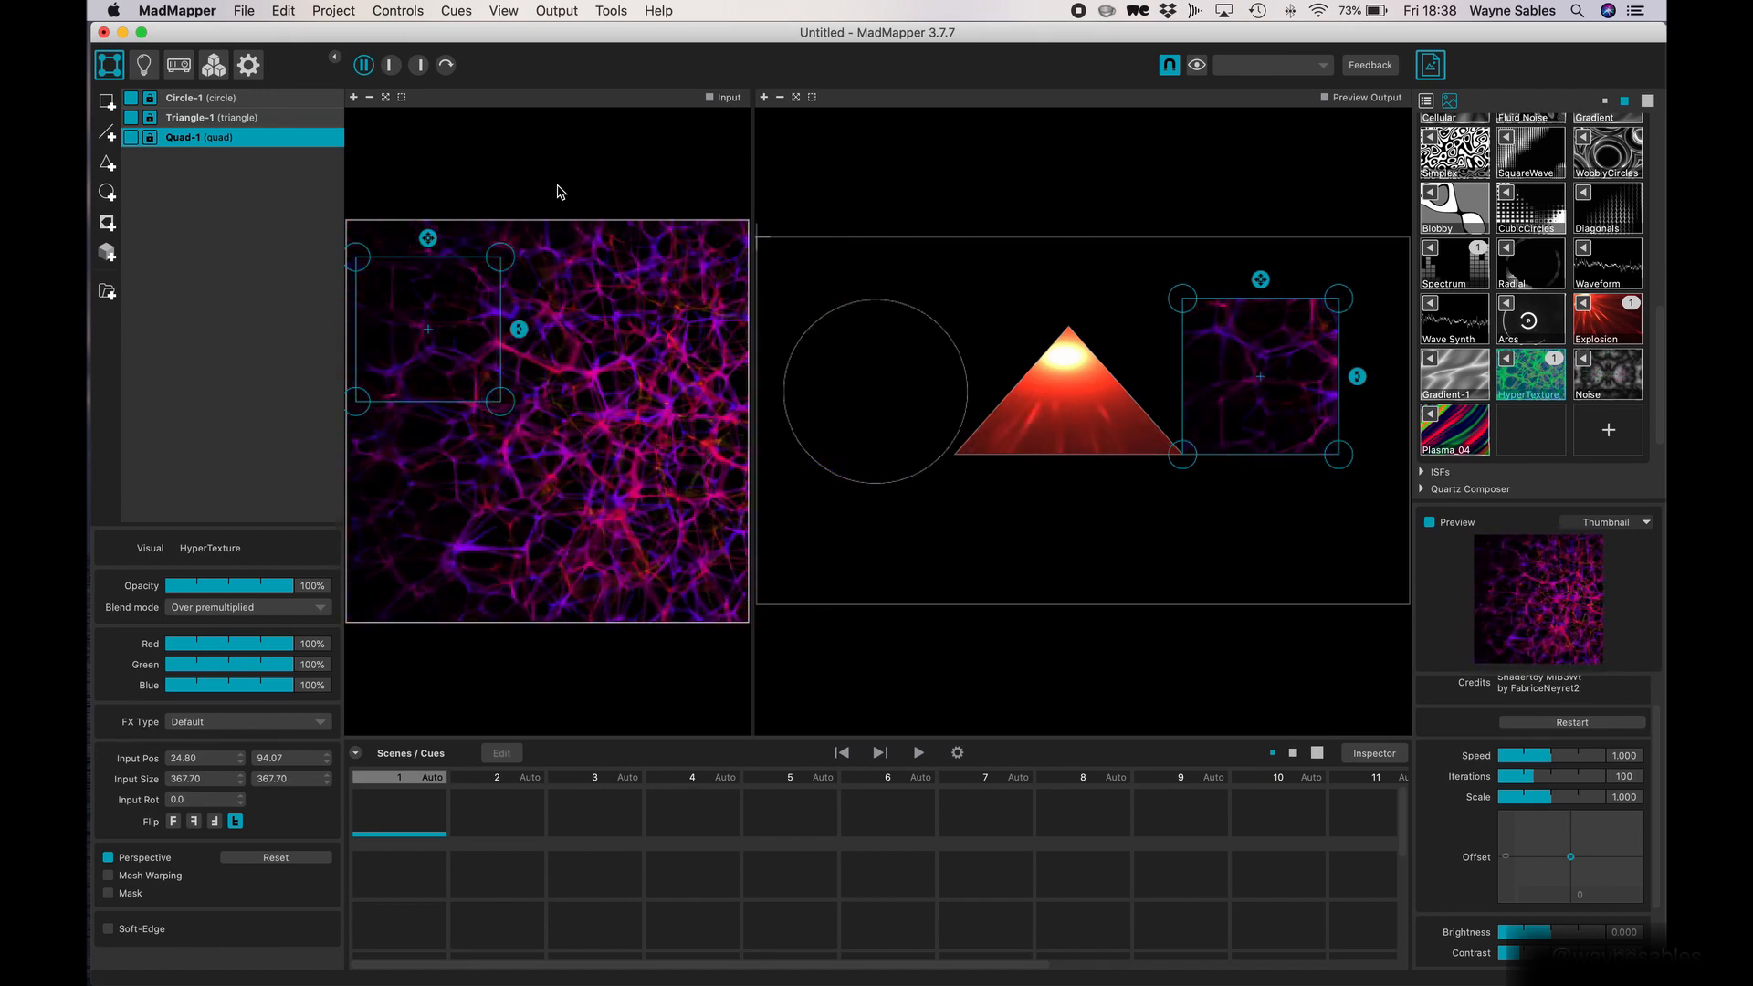
Step: View the output in full screen, return to desktop mode, and open the list of output display options
key(super+t)
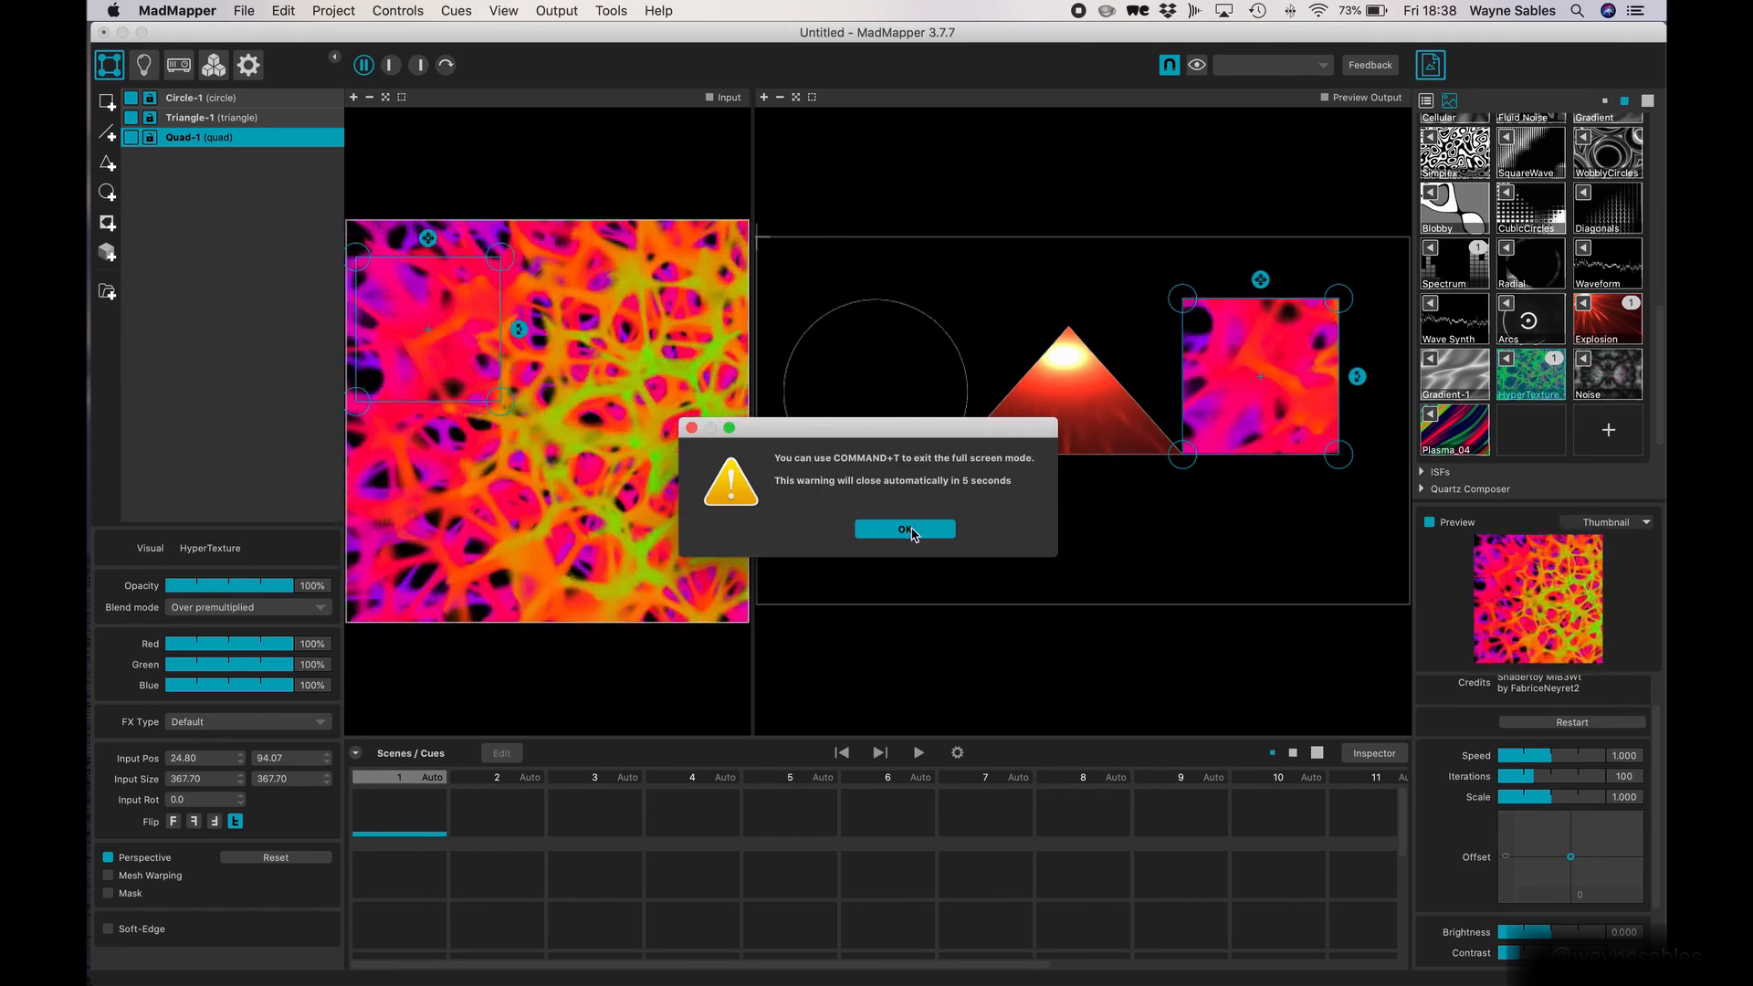
click(911, 532)
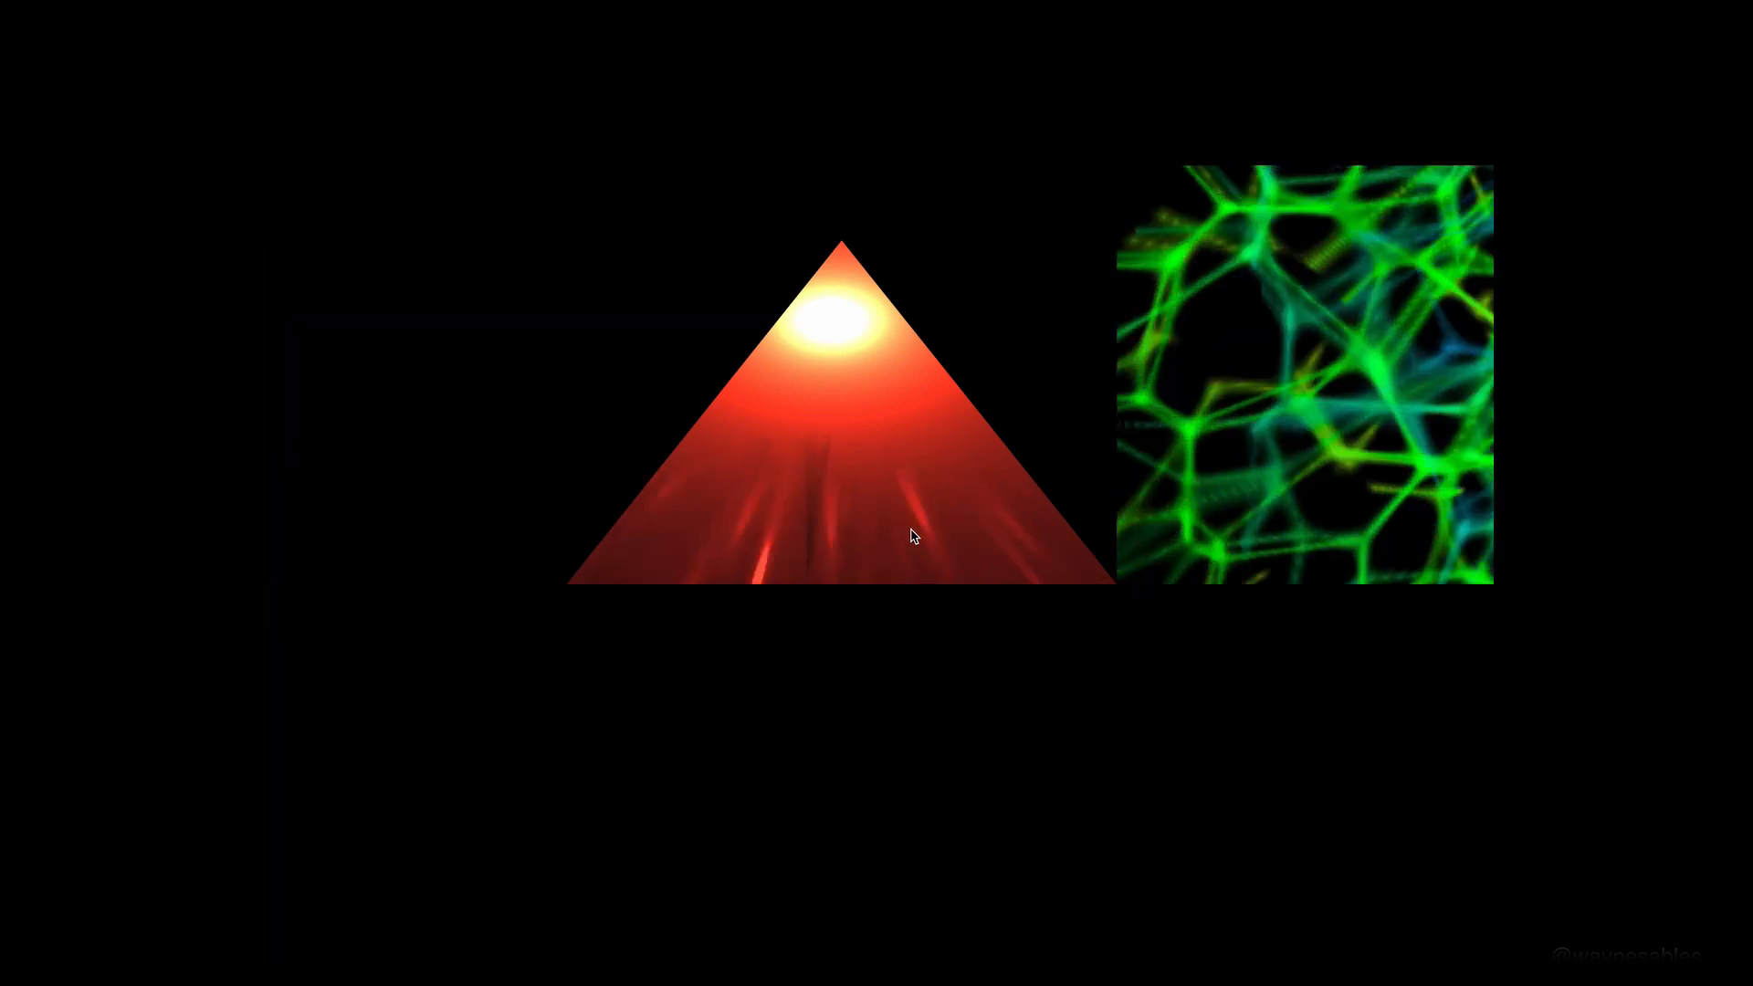
key(Escape)
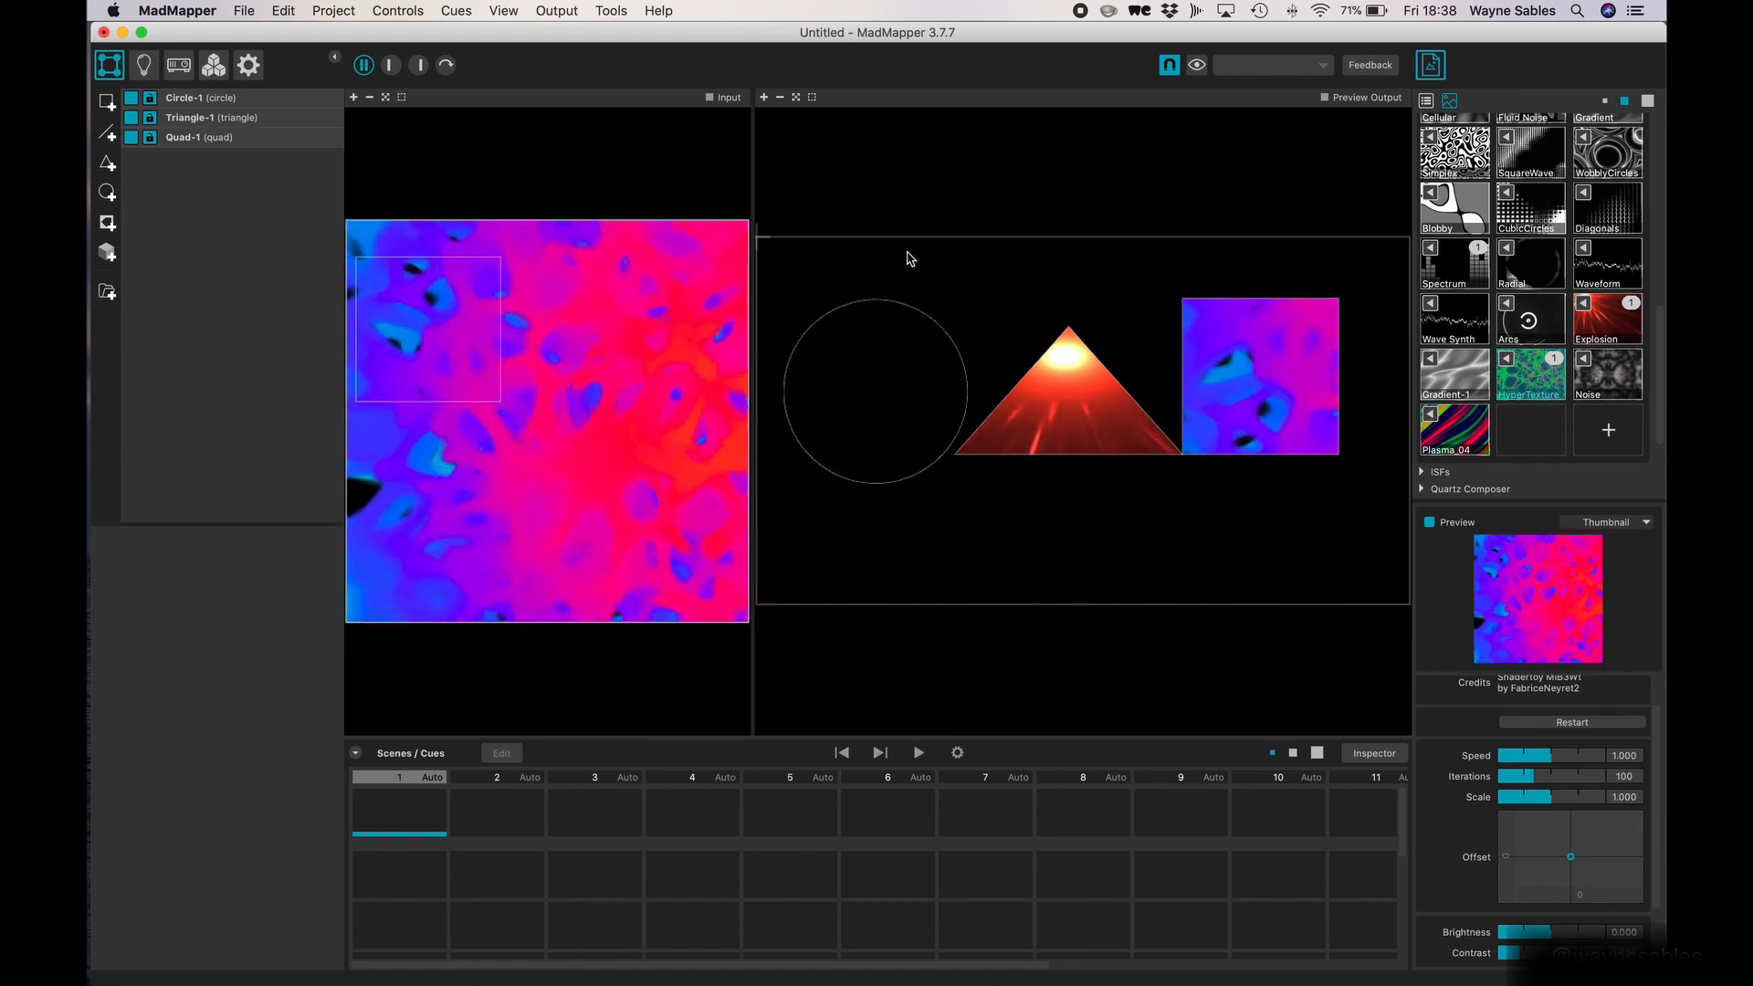
click(555, 11)
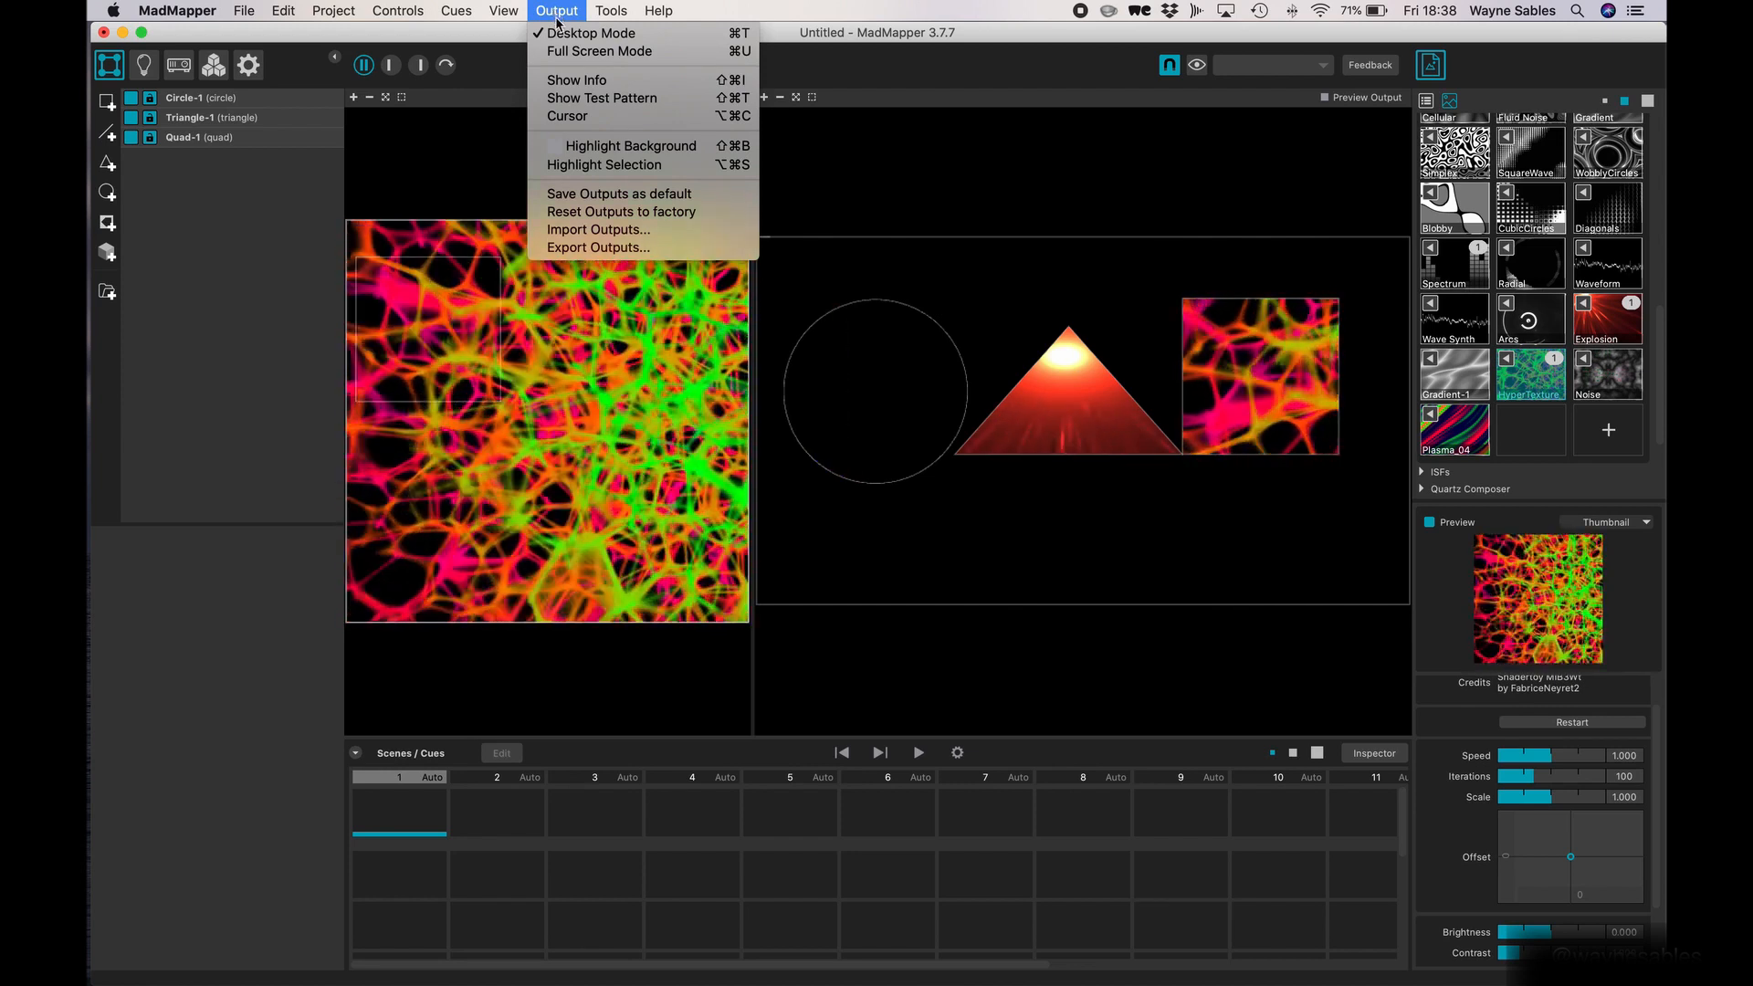